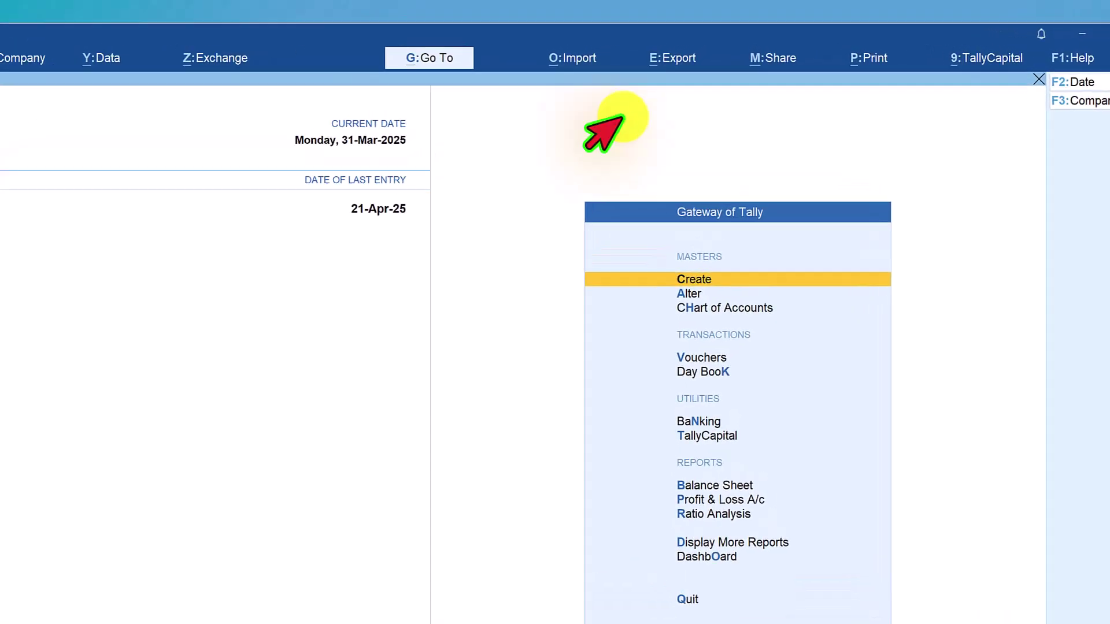
Open Import > Bank Statement to start importing a bank statement
{"action": "left_click", "coordinate": [612, 47]}
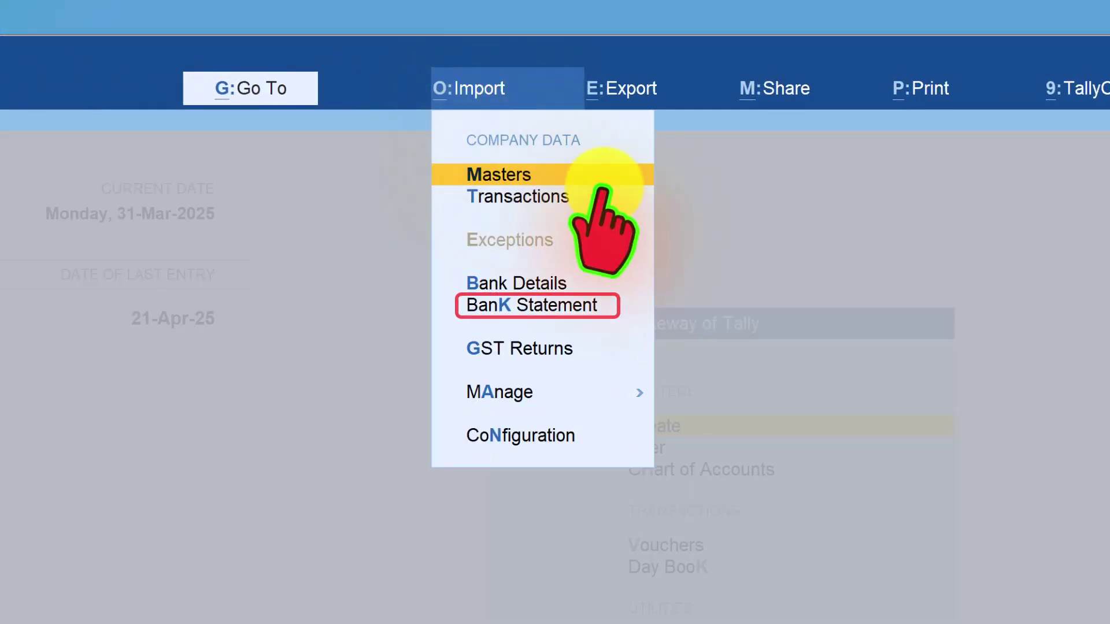
{"action": "left_click", "coordinate": [517, 304]}
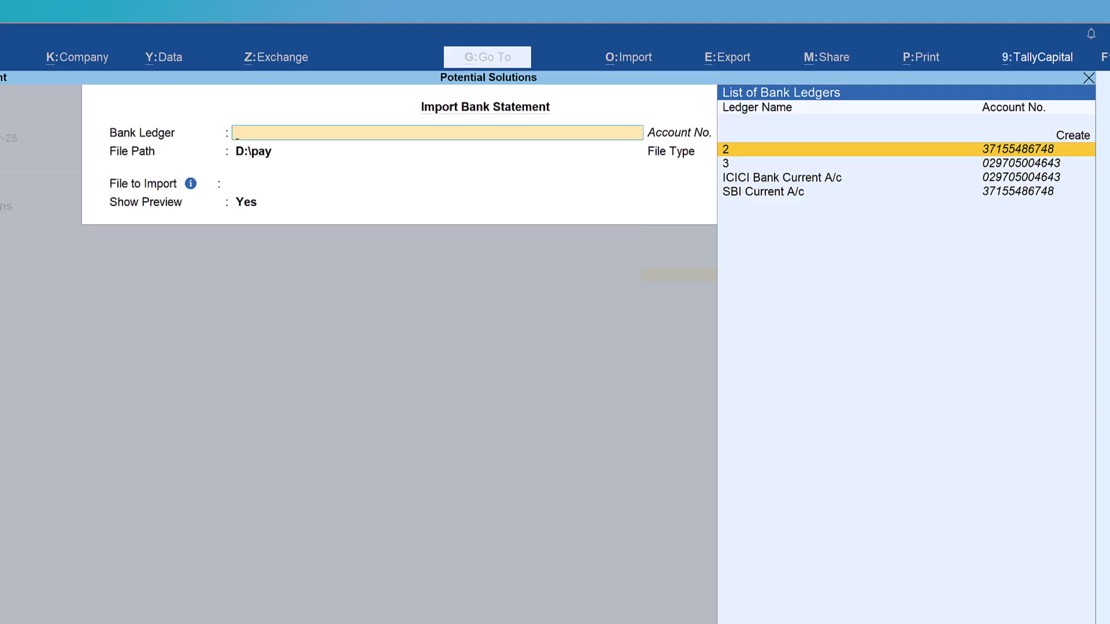
Alter ICICI Bank Current A/c and enable Provide Bank Account Details for Bank Ledgers
{"action": "key", "text": "Down"}
{"action": "key", "text": "ctrl+Return"}
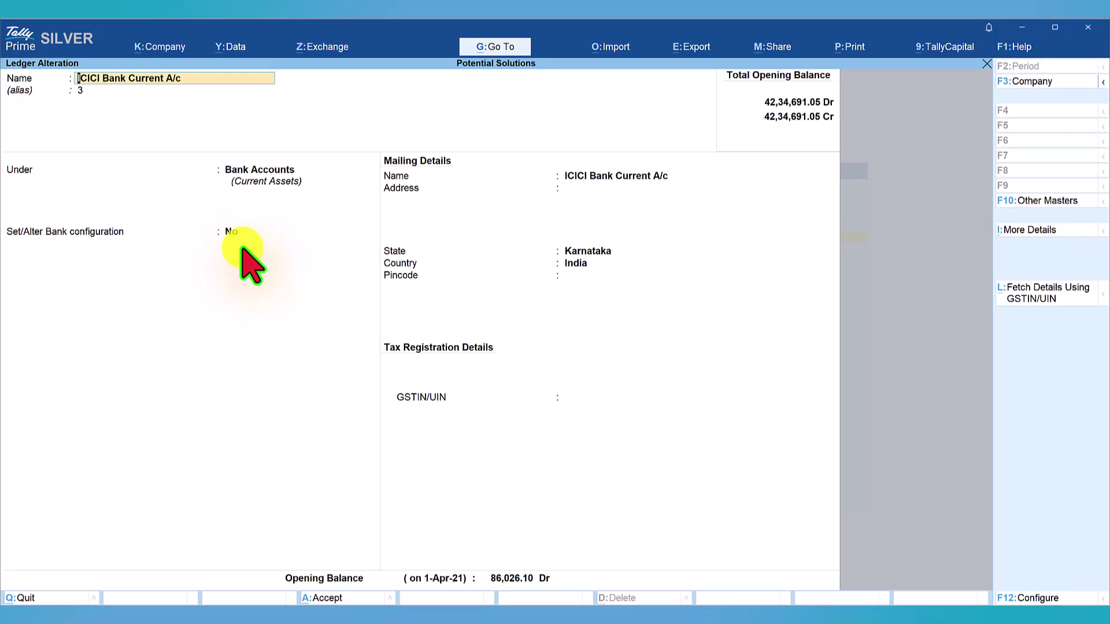
{"action": "key", "text": "F12"}
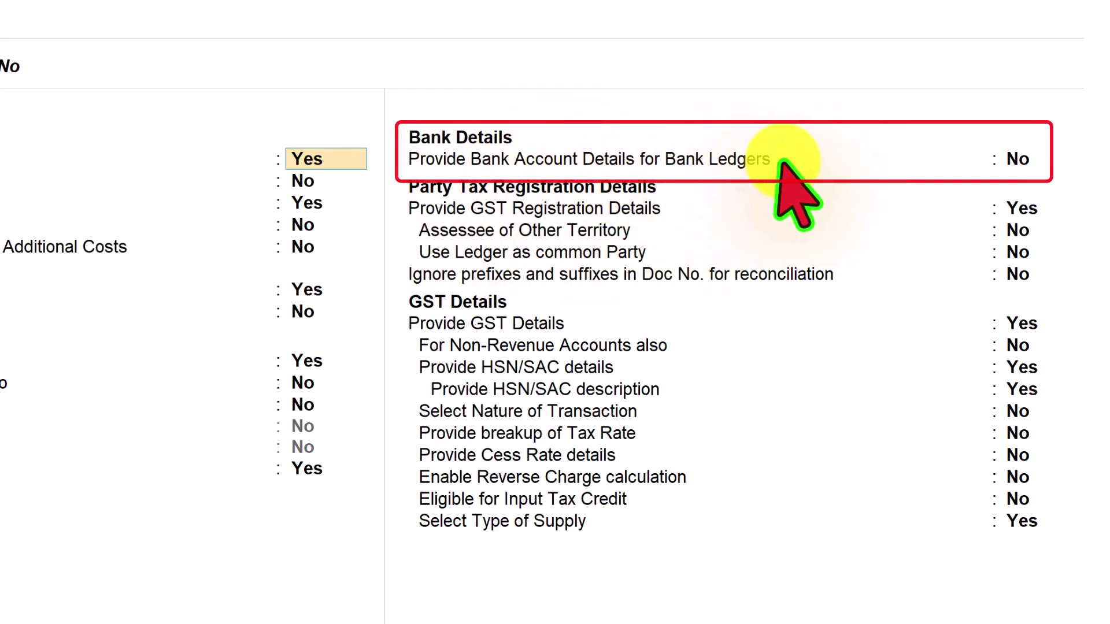
{"action": "left_click", "coordinate": [1018, 159]}
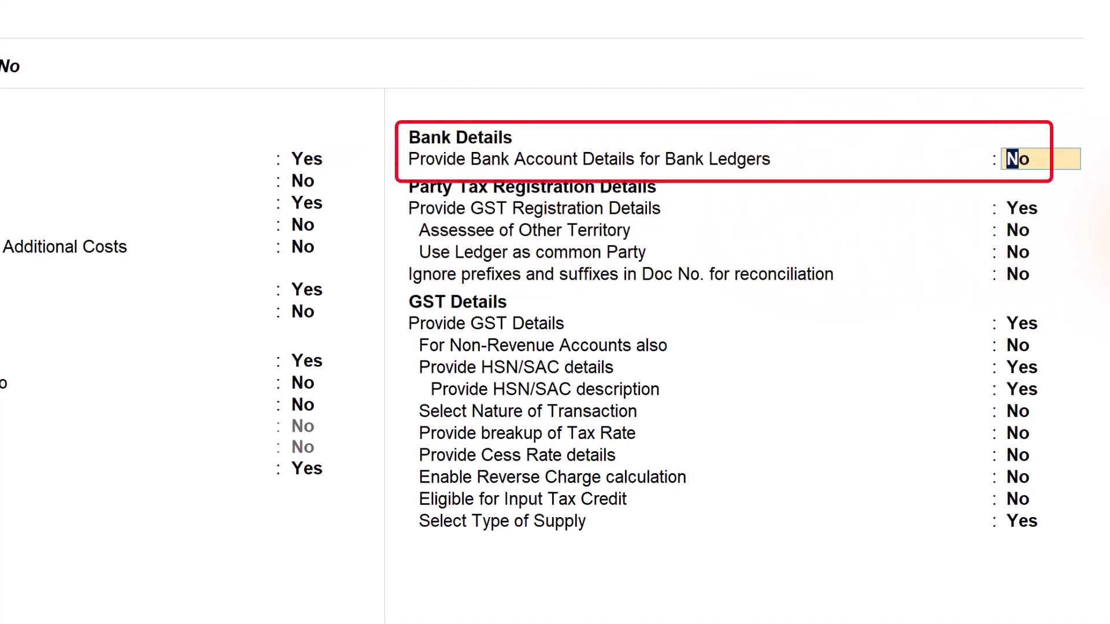
{"action": "type", "text": "y"}
{"action": "key", "text": "Return"}
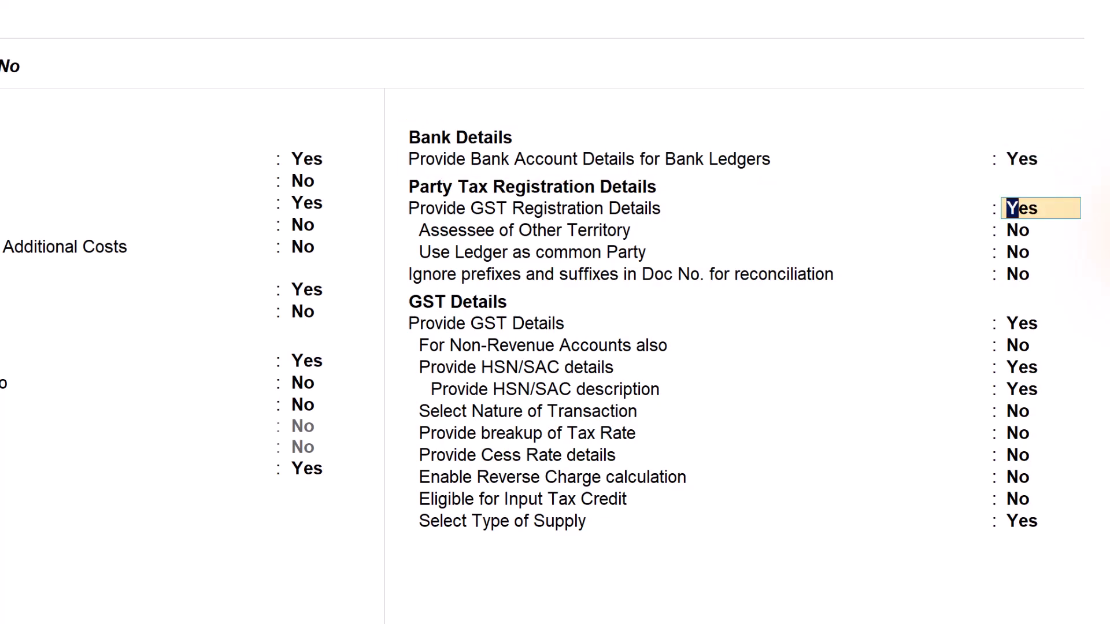
{"action": "key", "text": "ctrl+a"}
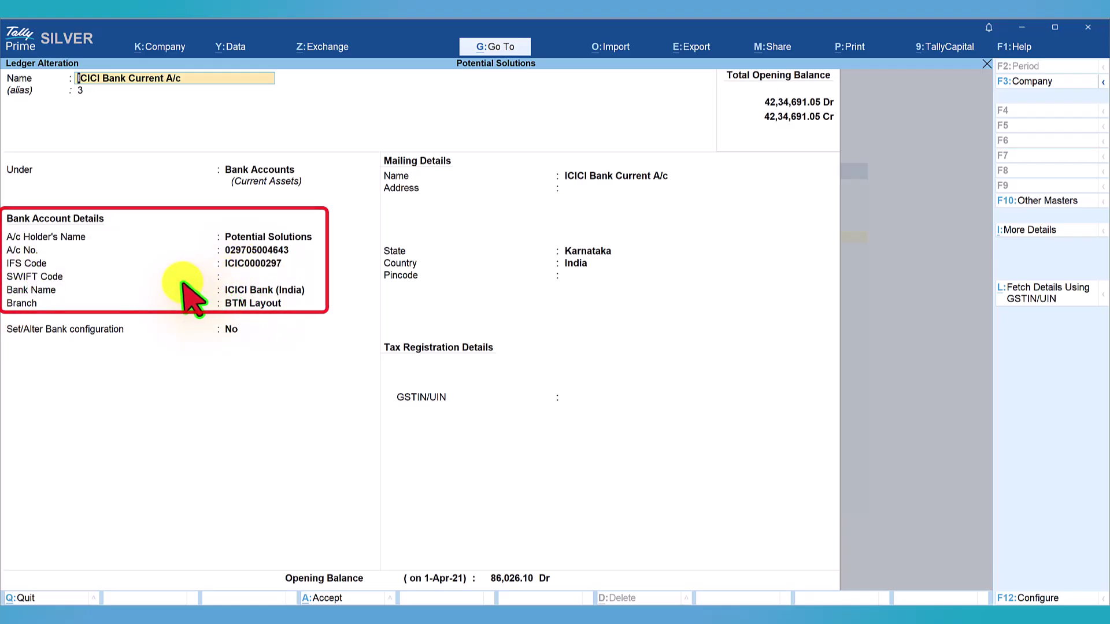
Set the ICICI ledger's bank name to ICICI Bank (India) and save the ledger
{"action": "left_click", "coordinate": [223, 288]}
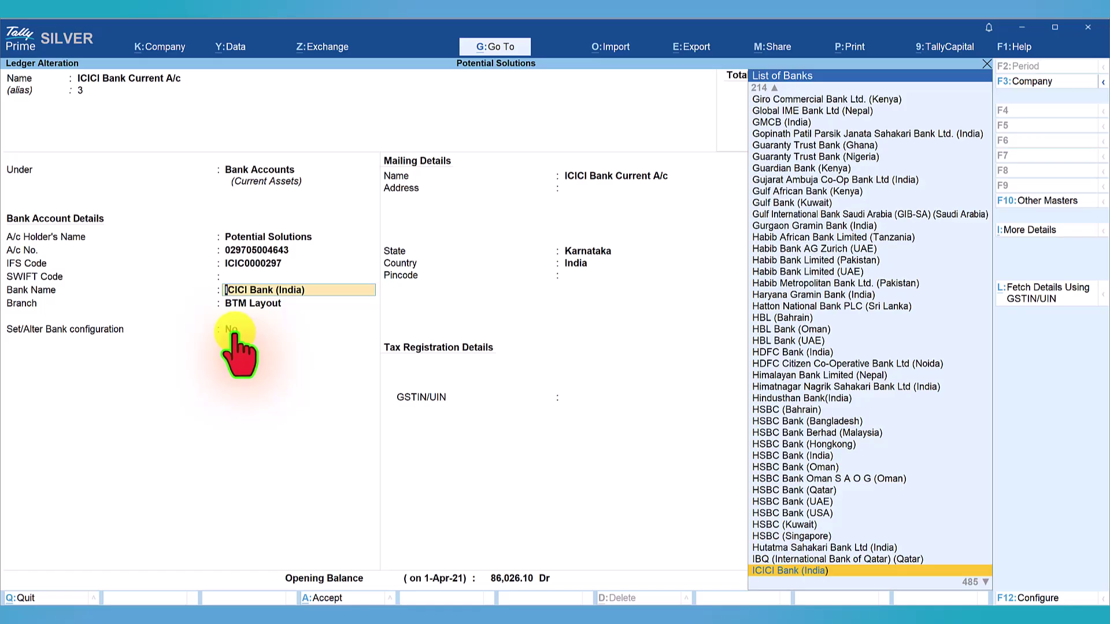
{"action": "key", "text": "ctrl+a"}
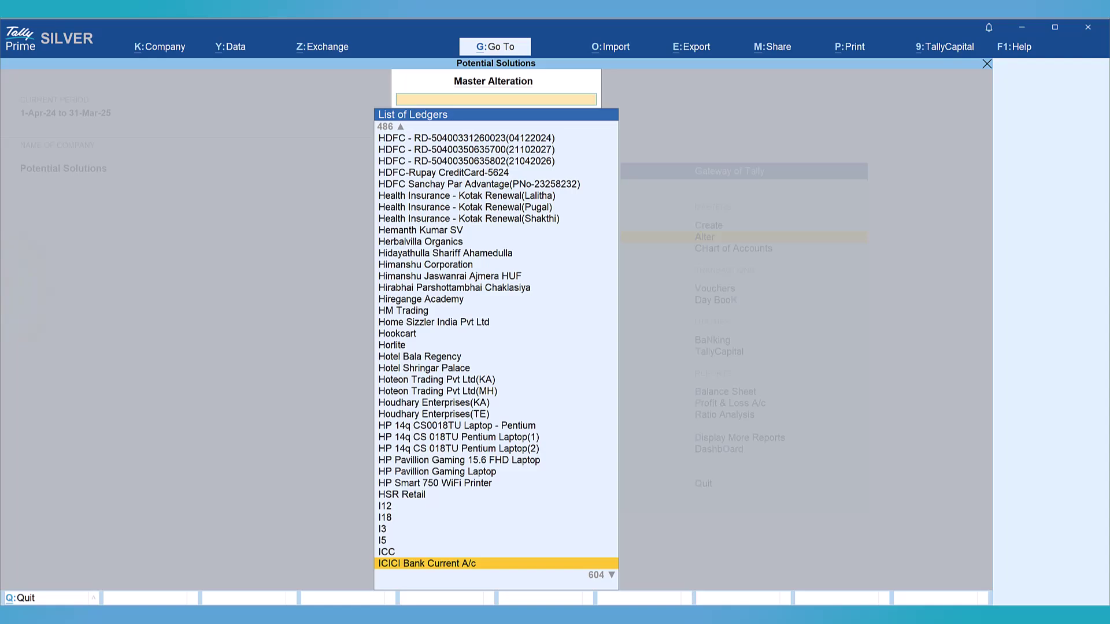
Return to the bank statement import and choose ICICI Bank Current A/c as bank ledger
{"action": "key", "text": "Escape"}
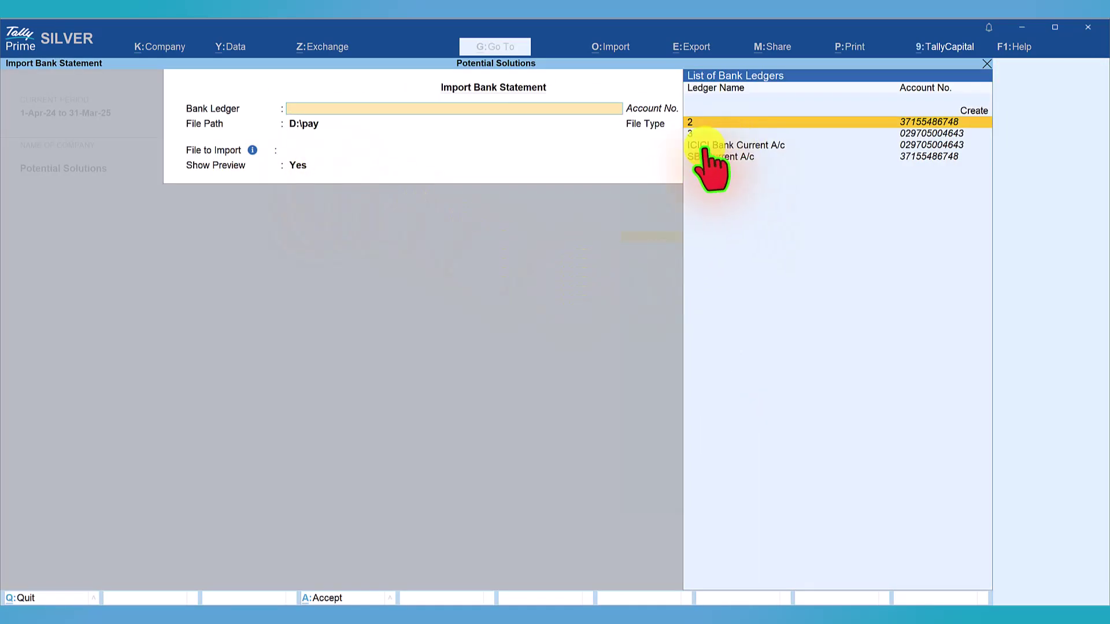
{"action": "left_click", "coordinate": [912, 145]}
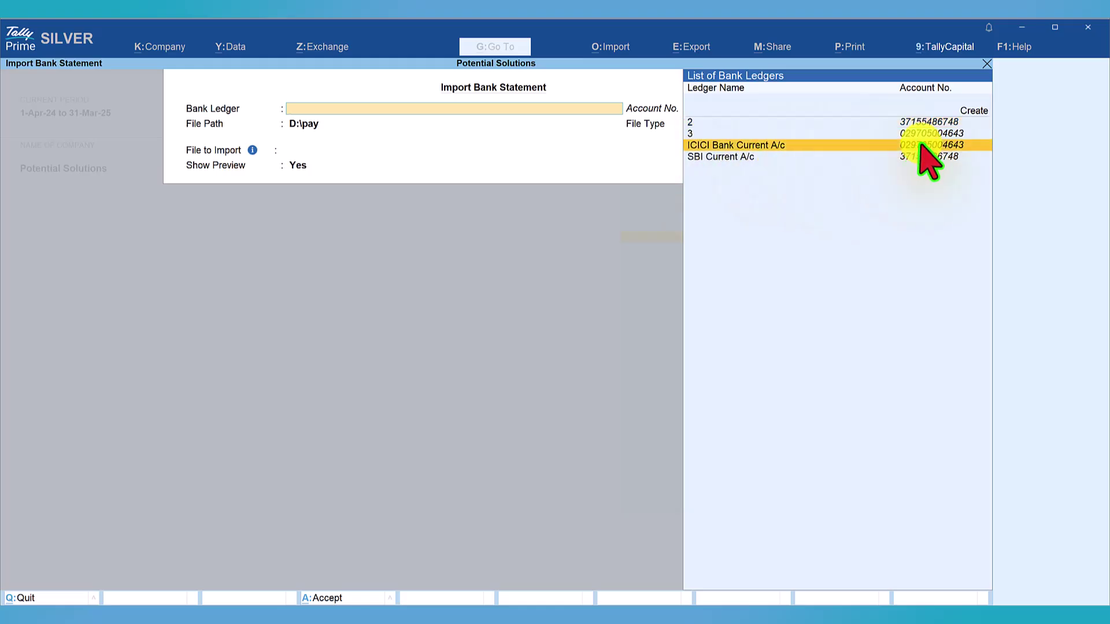
{"action": "key", "text": "Return"}
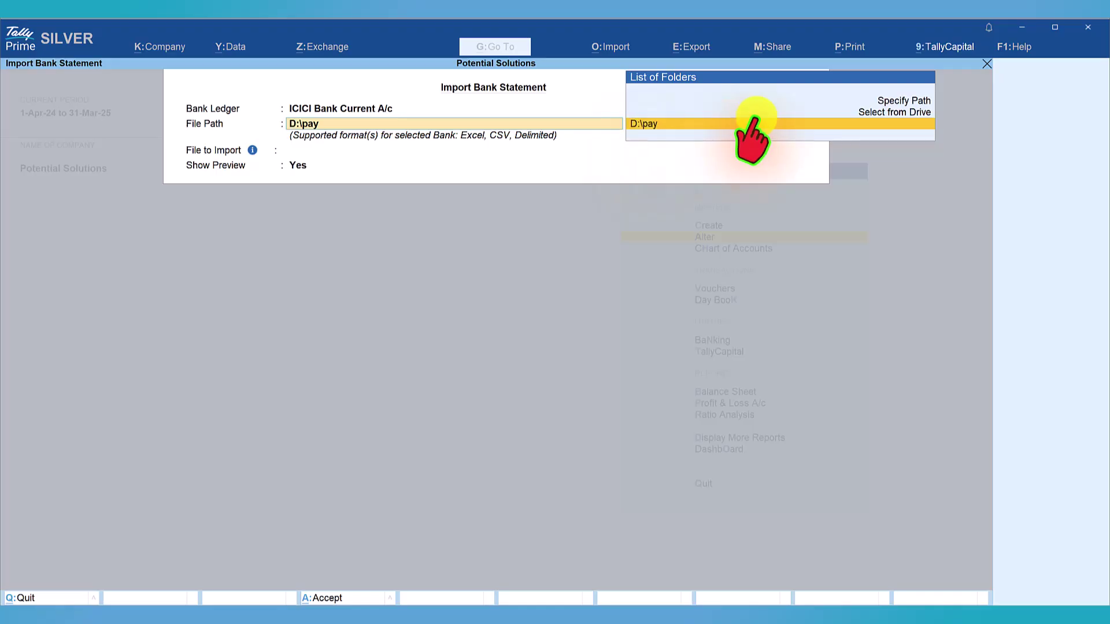
Browse the D drive and set the import file path to the BankStmt folder
{"action": "left_click", "coordinate": [906, 100]}
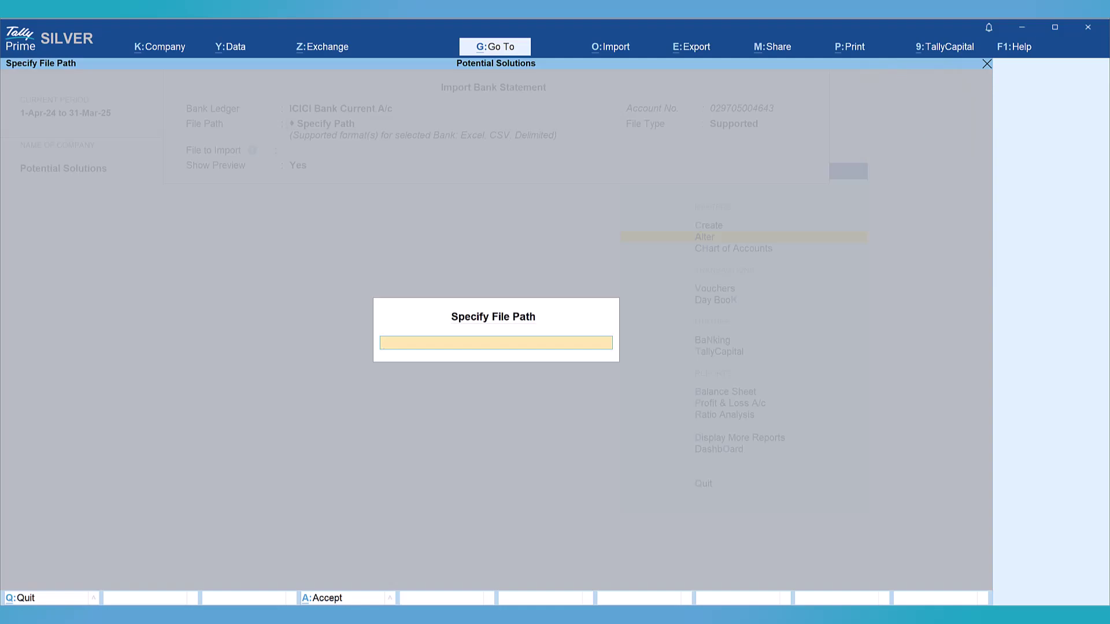
{"action": "left_click", "coordinate": [468, 226]}
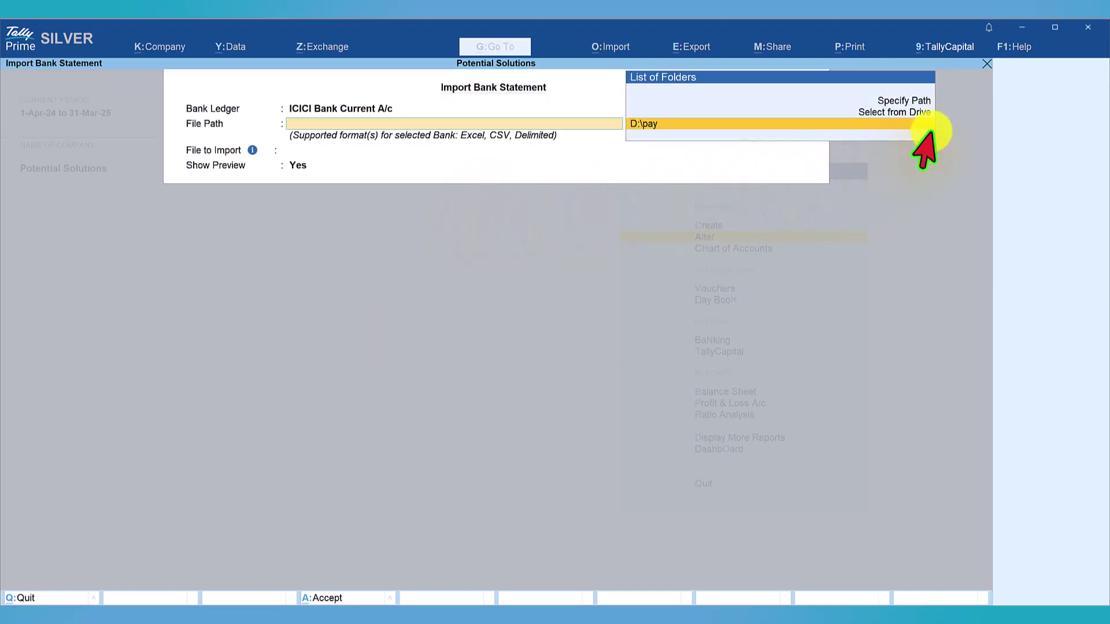
{"action": "left_click", "coordinate": [882, 116]}
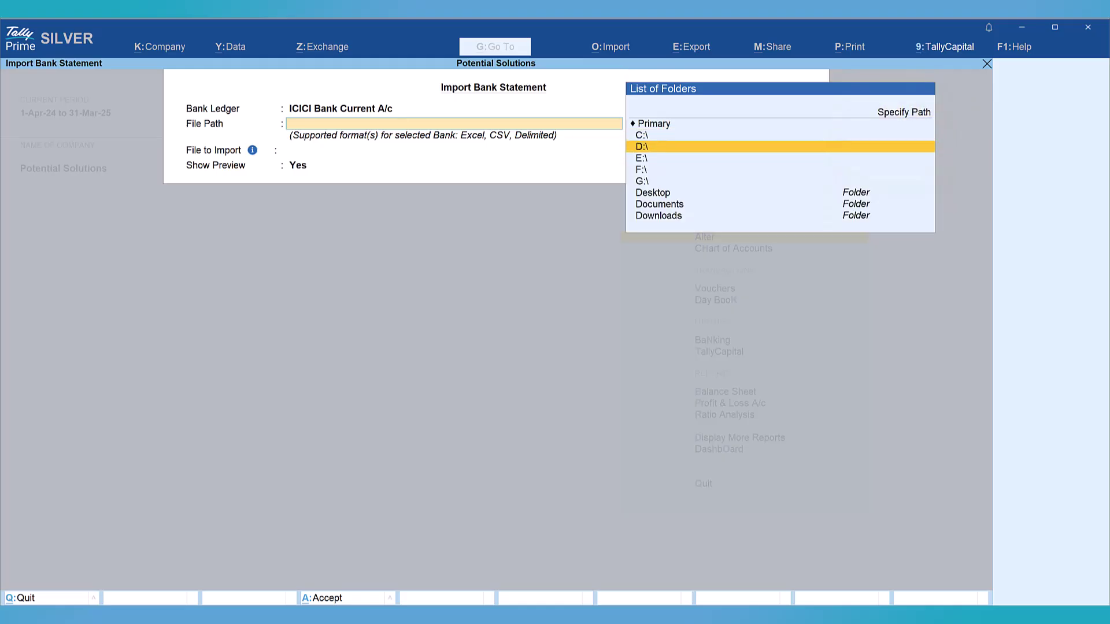
{"action": "key", "text": "Return"}
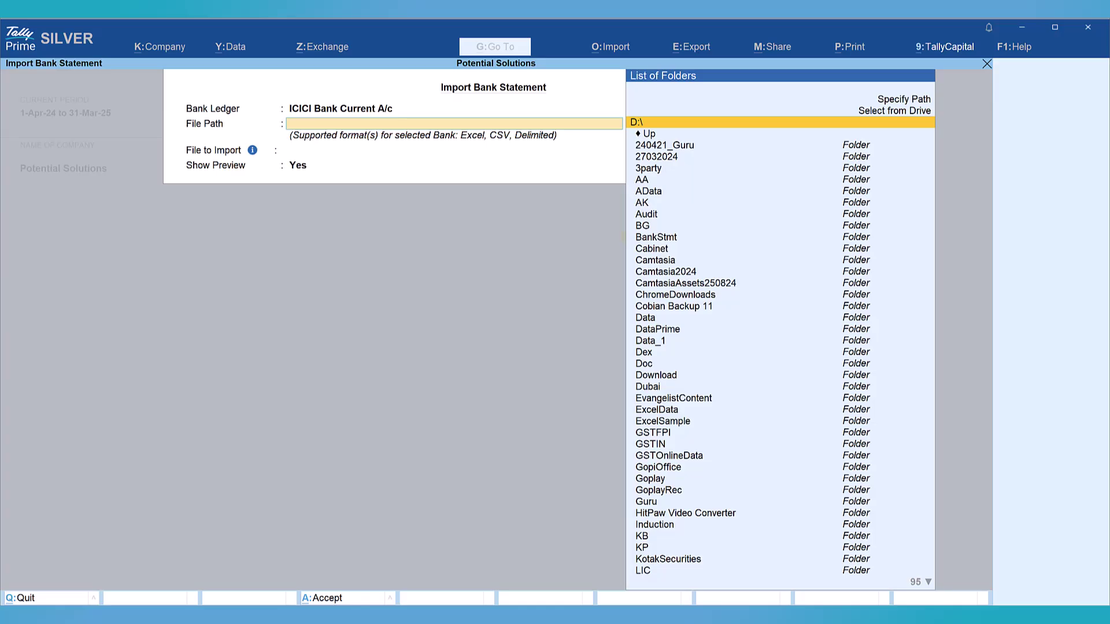
{"action": "type", "text": "ban"}
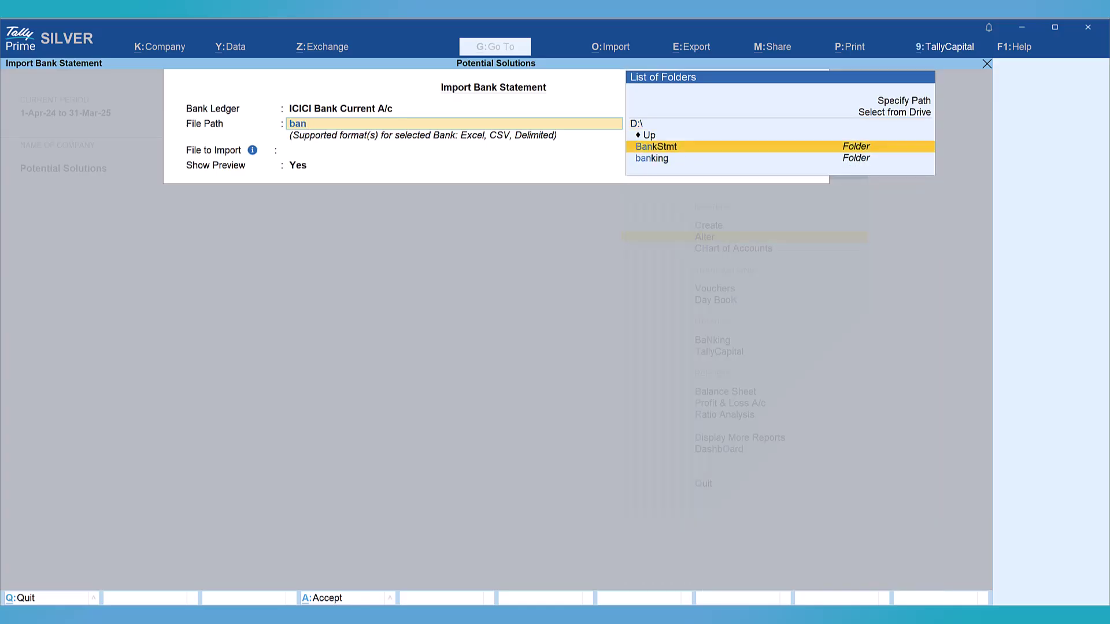
{"action": "key", "text": "Return"}
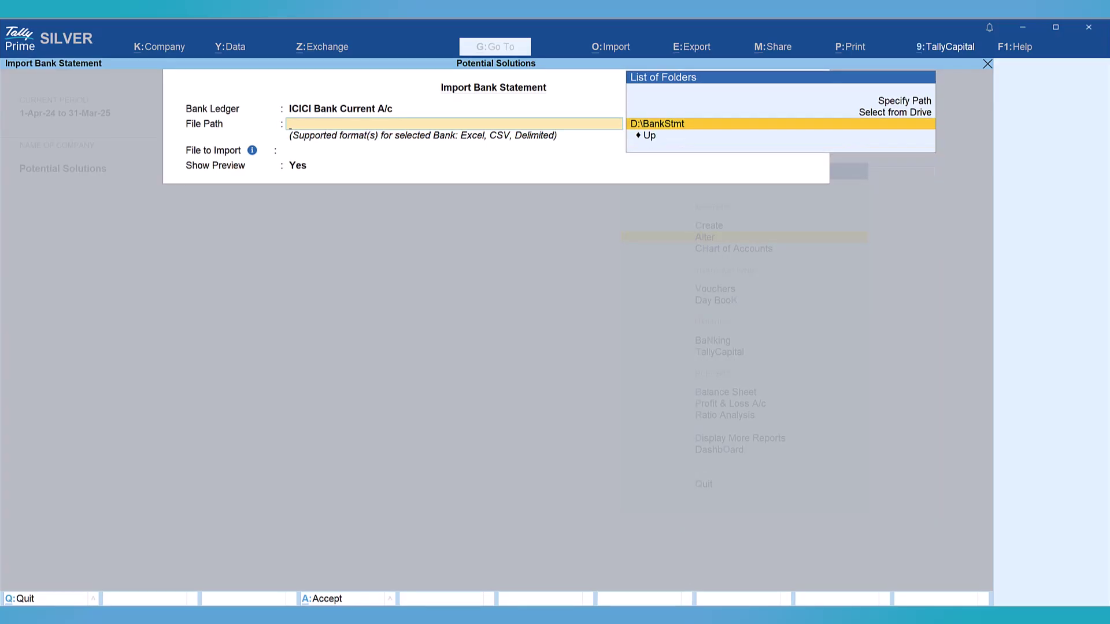
{"action": "key", "text": "Return"}
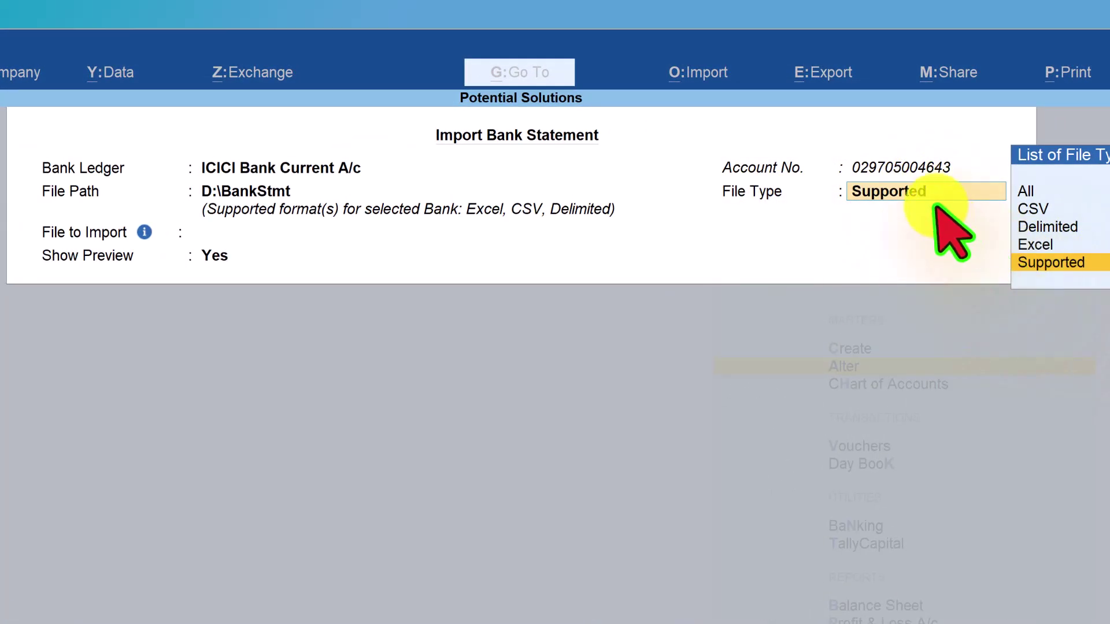
Keep file type Supported, choose ICICI_Nov_Dec24.xlsx, and load its 19-entry preview
{"action": "key", "text": "Return"}
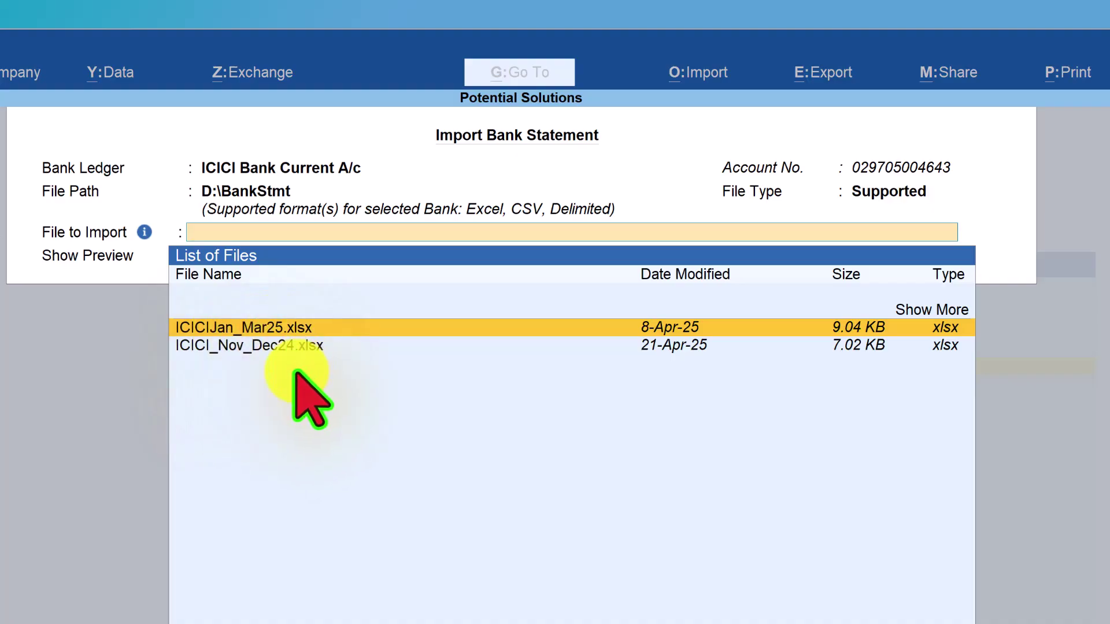
{"action": "left_click", "coordinate": [238, 347]}
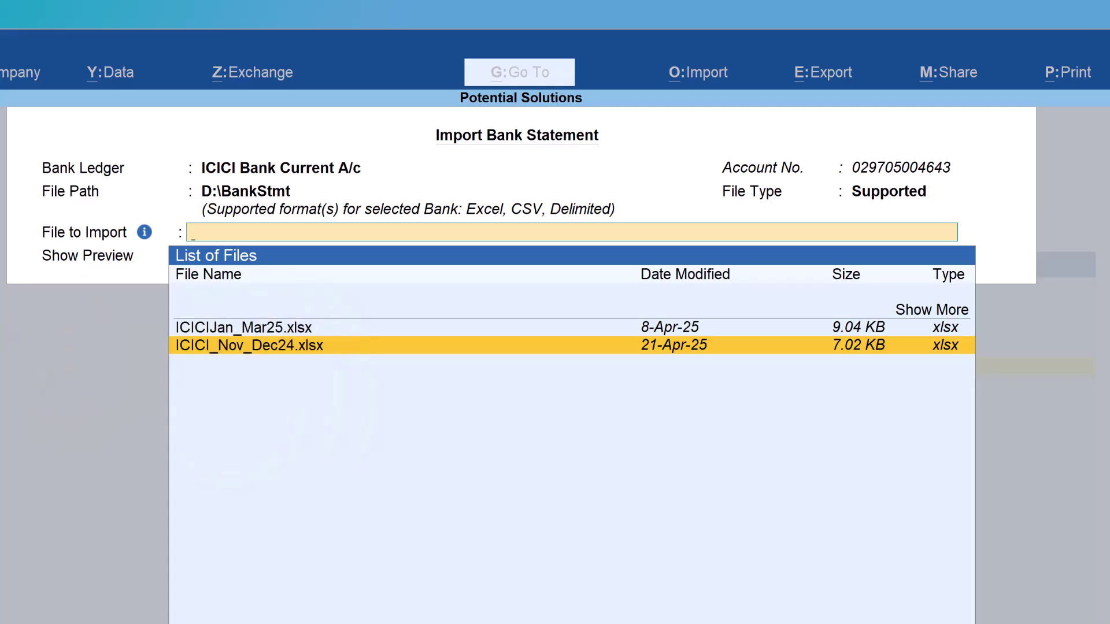
{"action": "key", "text": "Return"}
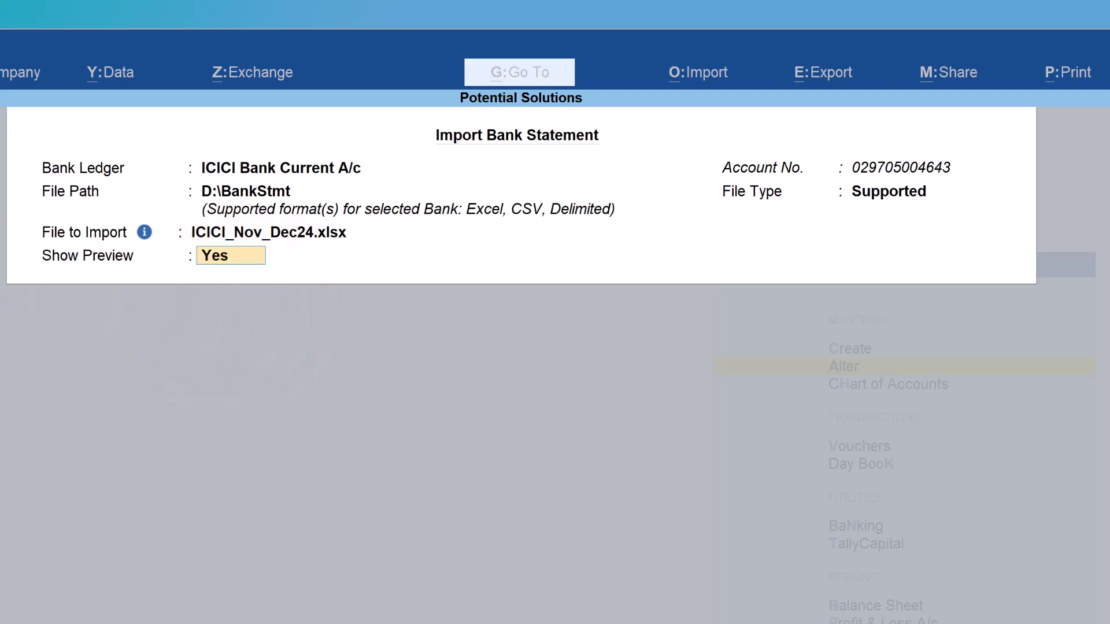
{"action": "key", "text": "Return"}
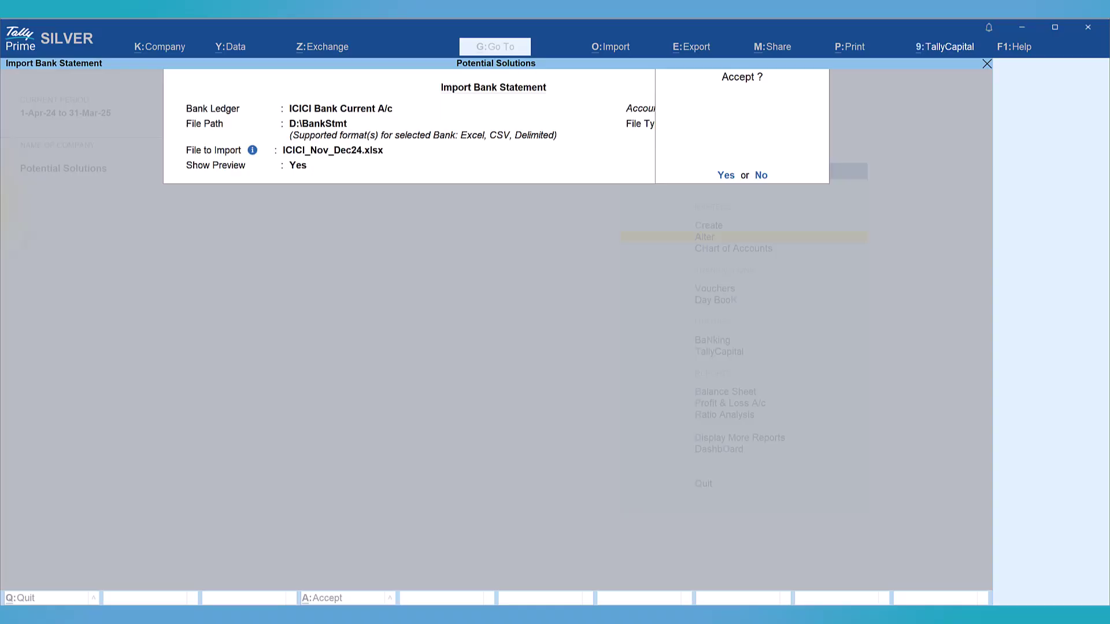
{"action": "key", "text": "Return"}
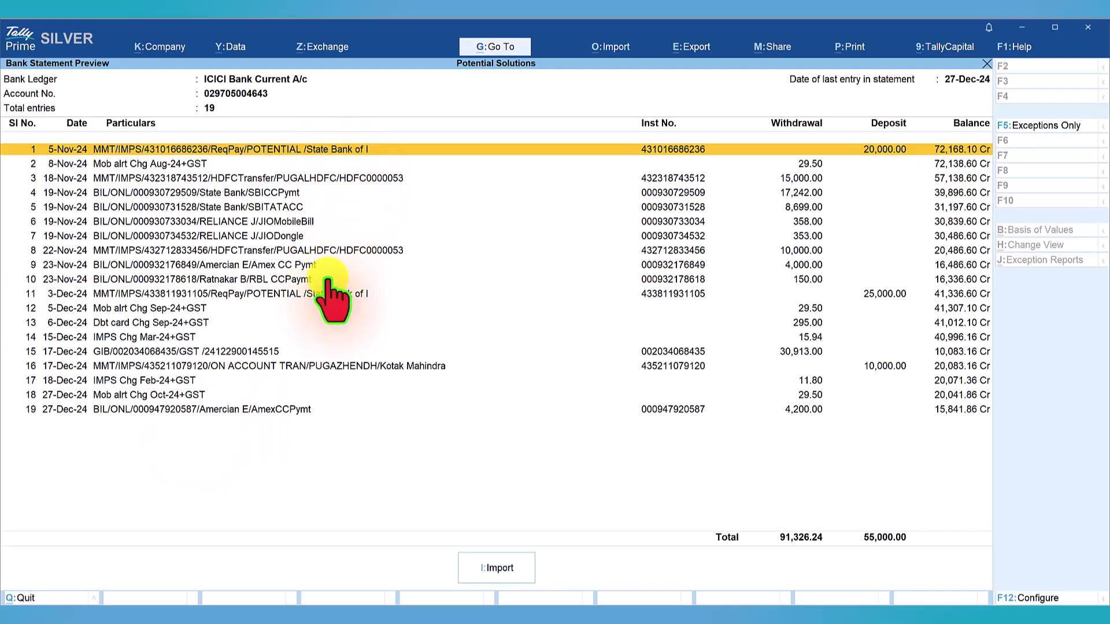
Import the 19 entries and select the Current Period figures in the Bank Reconciliation Summary
{"action": "left_click", "coordinate": [499, 570]}
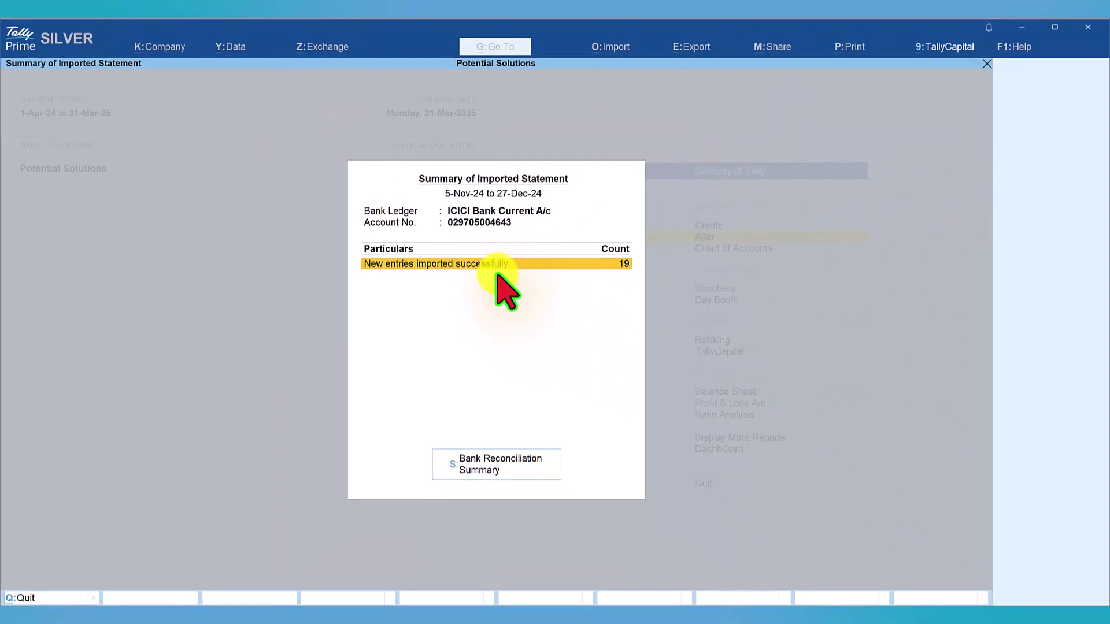
{"action": "left_click", "coordinate": [498, 466]}
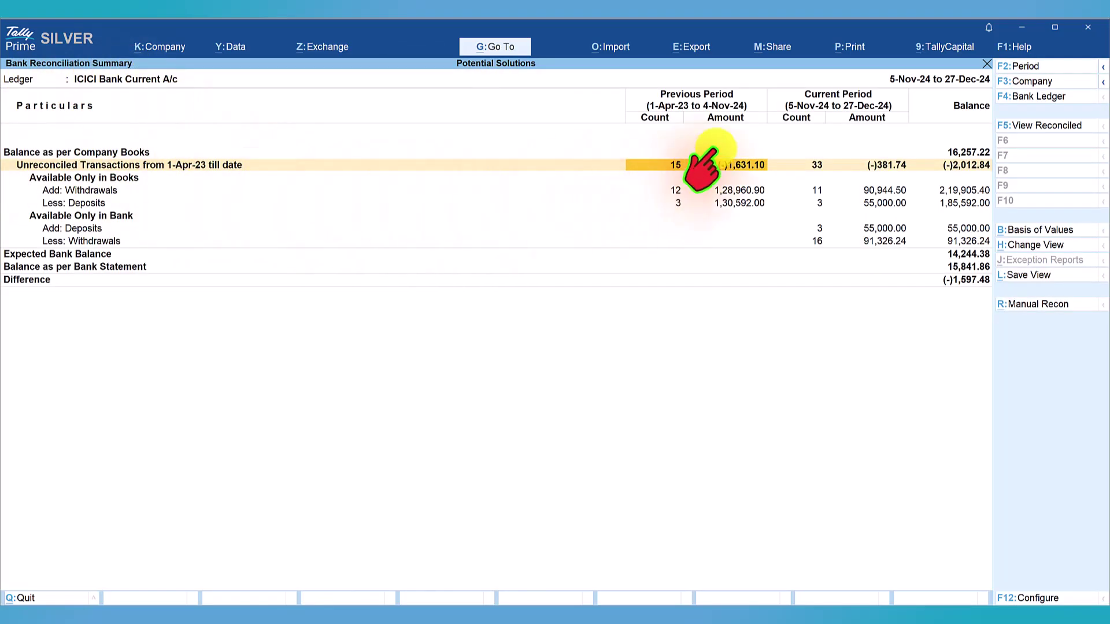
{"action": "left_click", "coordinate": [877, 166]}
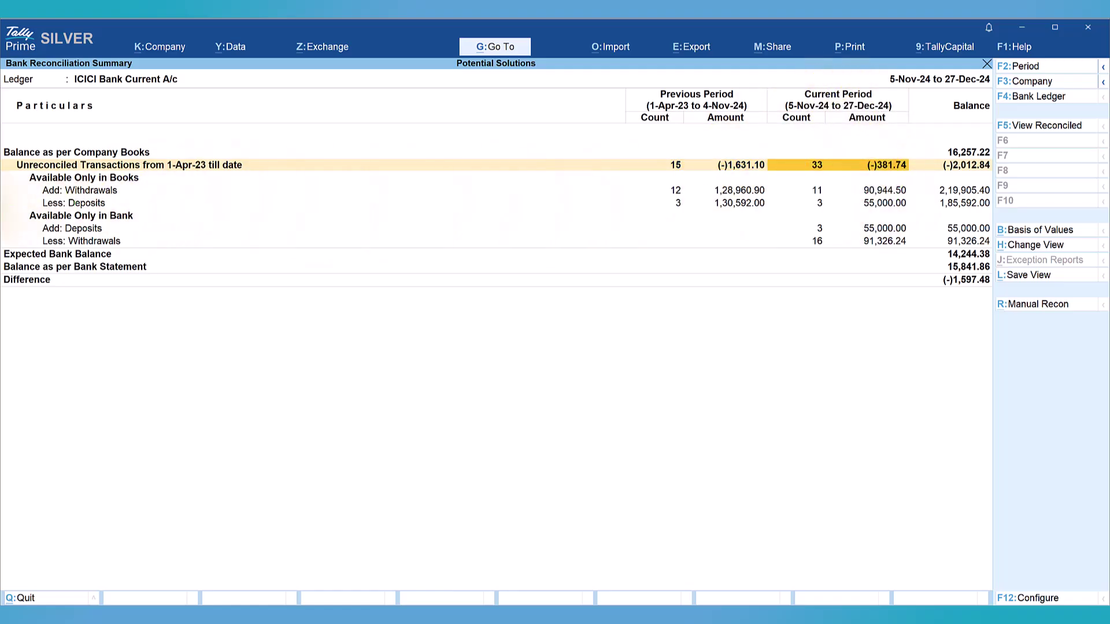
Drill into the Current Period figures to list 14 book-only and 19 bank-only entries
{"action": "key", "text": "Return"}
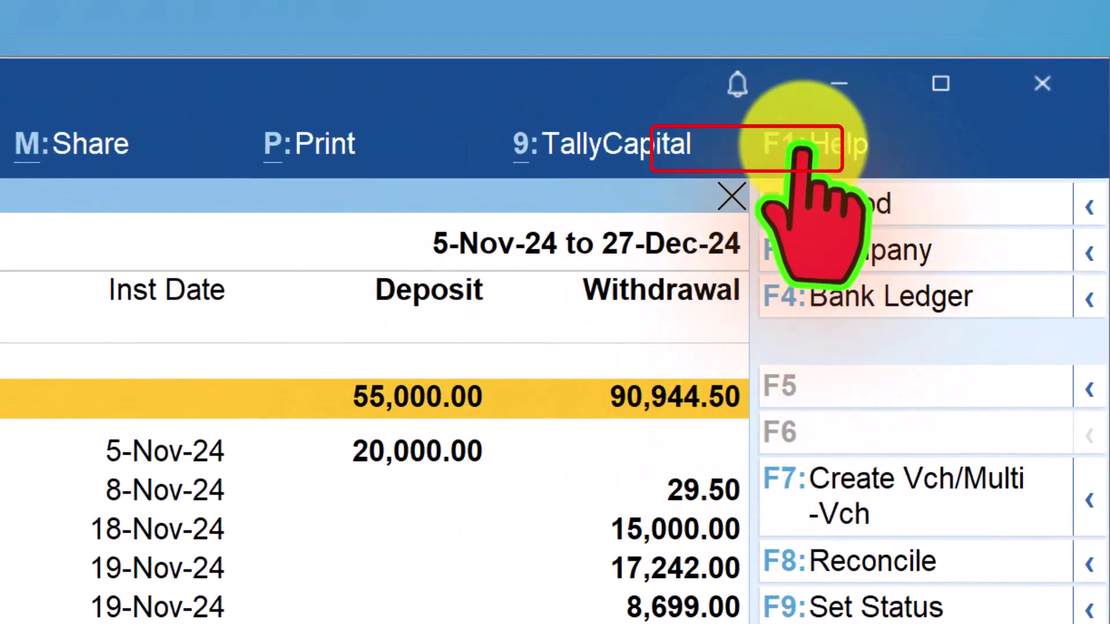
Open Reset Bank Statement Data from Help > Troubleshooting
{"action": "left_click", "coordinate": [801, 148]}
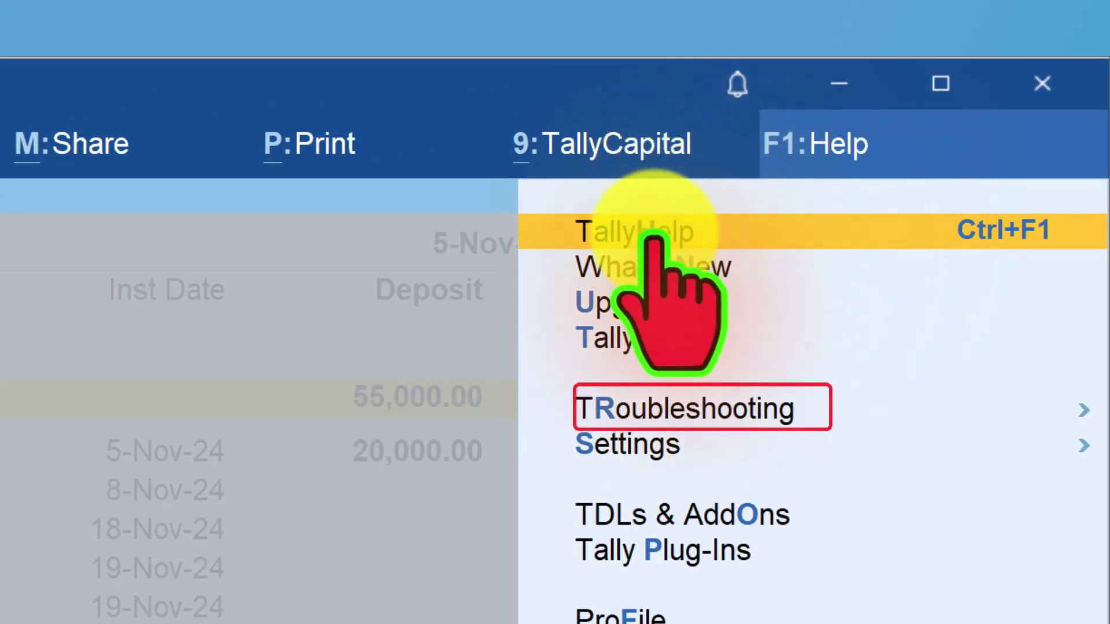
{"action": "left_click", "coordinate": [626, 411]}
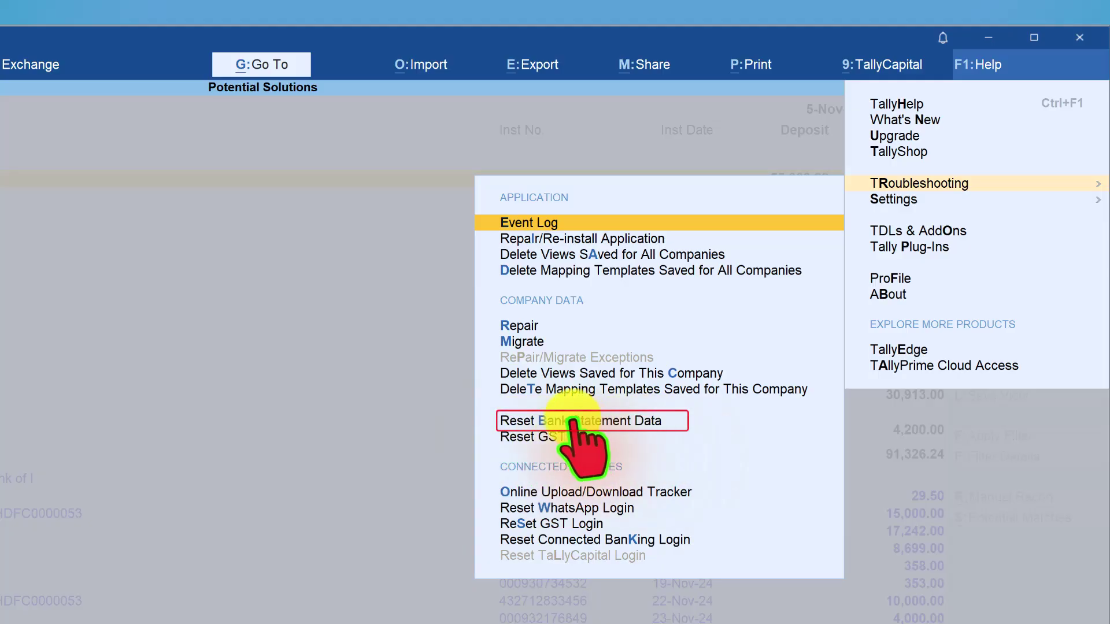
{"action": "left_click", "coordinate": [550, 424]}
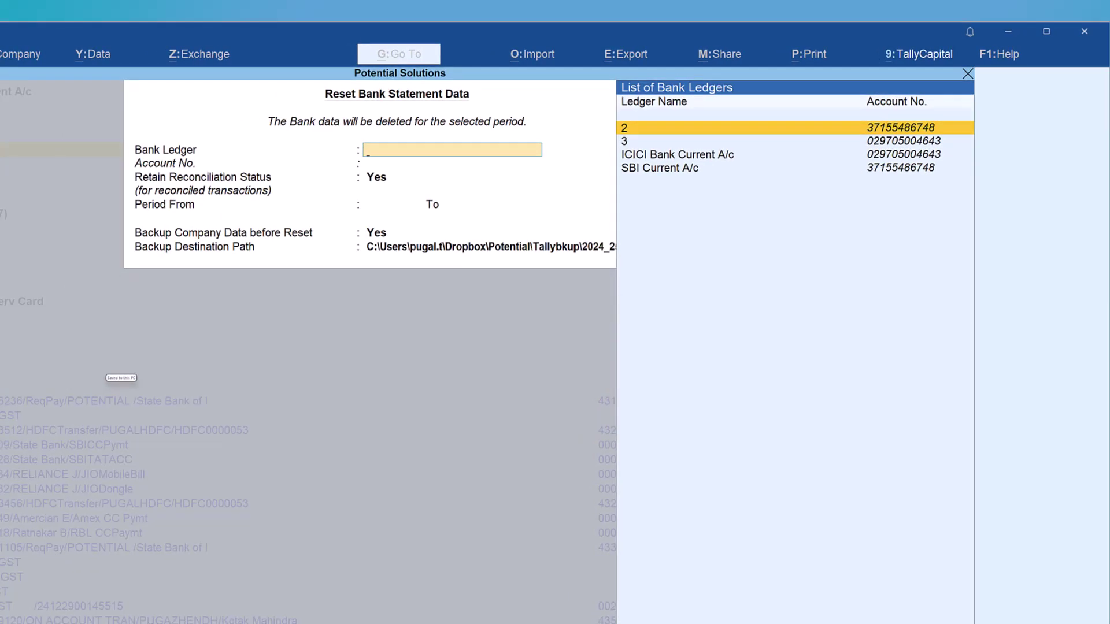
Reset ICICI Bank Current A/c statement data for 1-Nov-24 to 31-Dec-24 with backup set to No
{"action": "key", "text": "Down"}
{"action": "key", "text": "Down"}
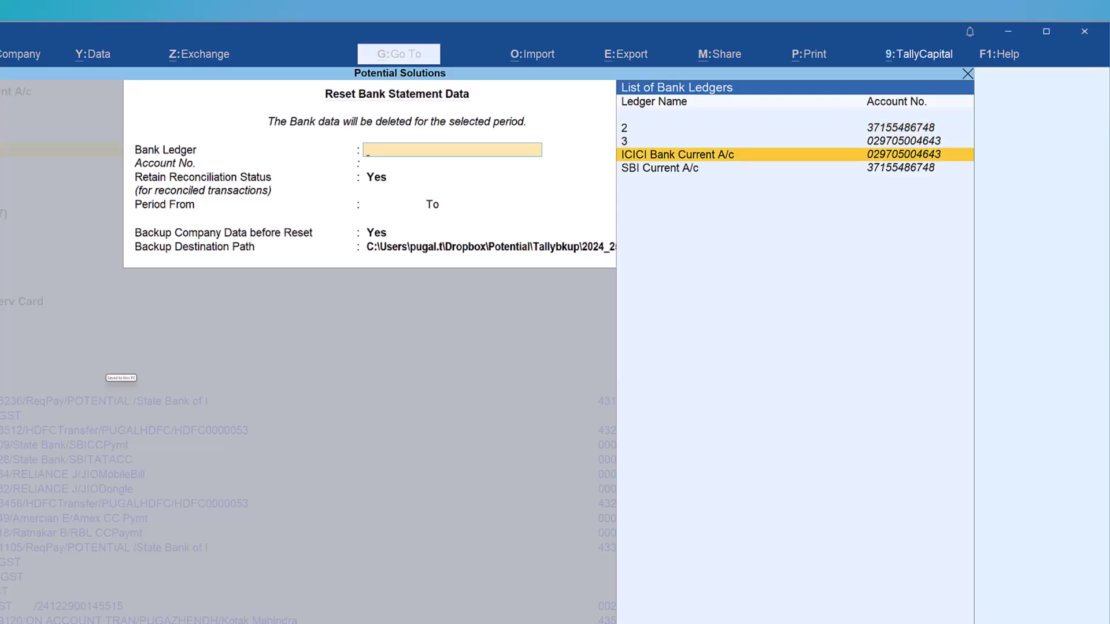
{"action": "key", "text": "Return"}
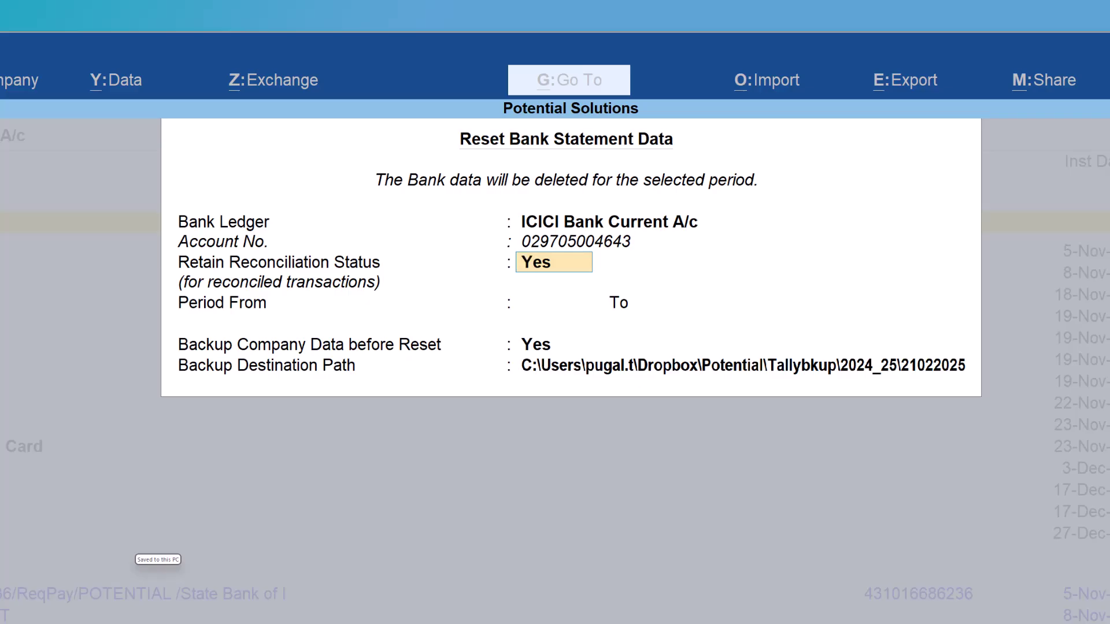
{"action": "left_click", "coordinate": [559, 302]}
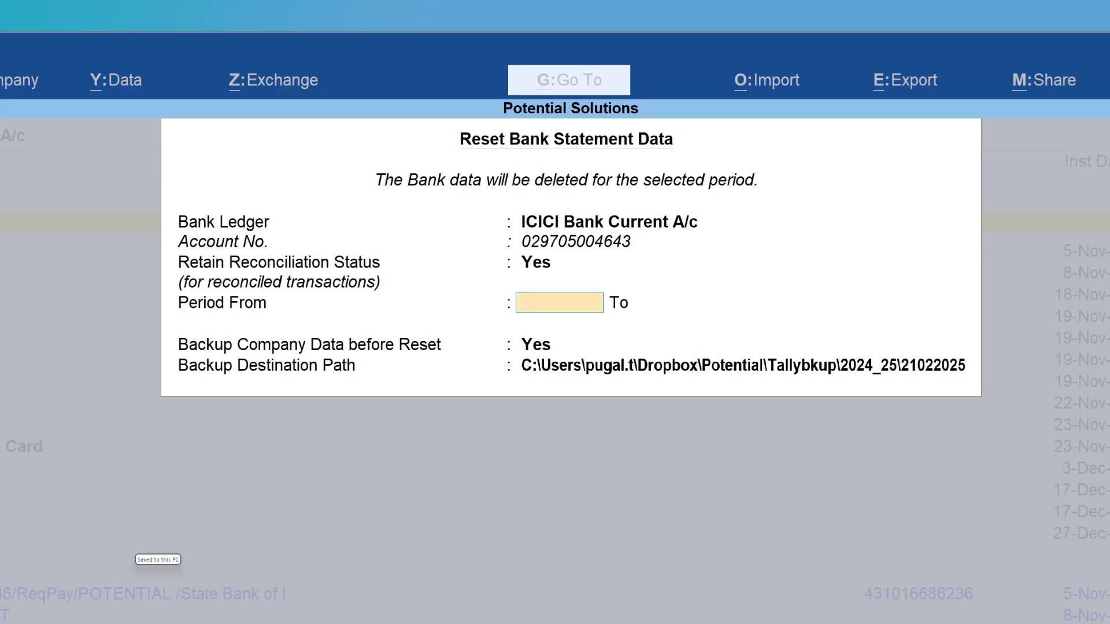
{"action": "key", "text": "Return"}
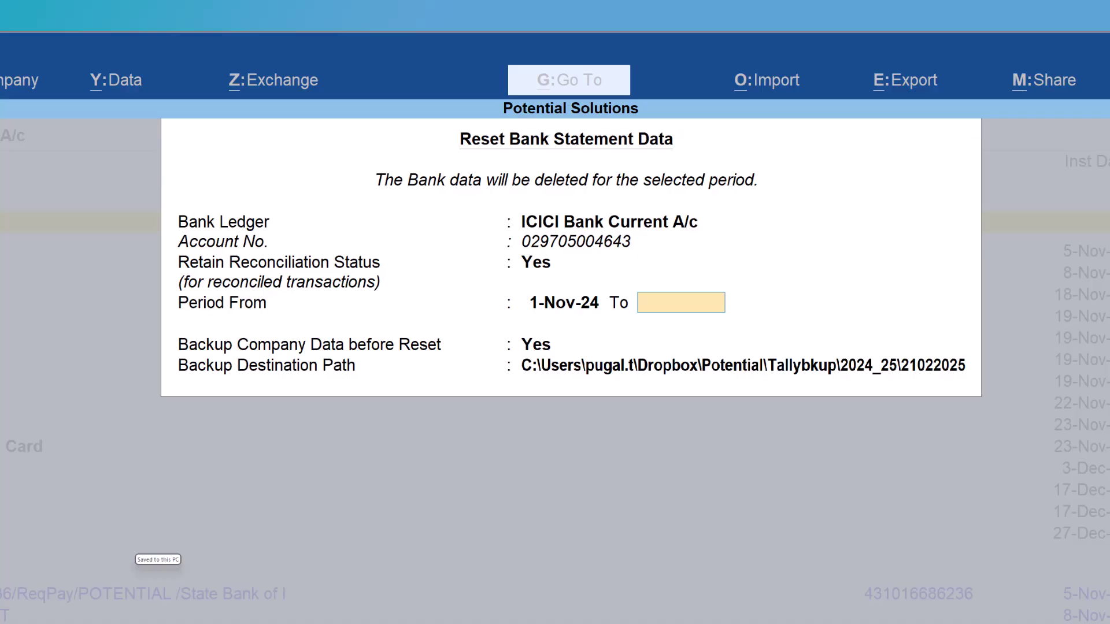
{"action": "type", "text": "d"}
{"action": "key", "text": "Return"}
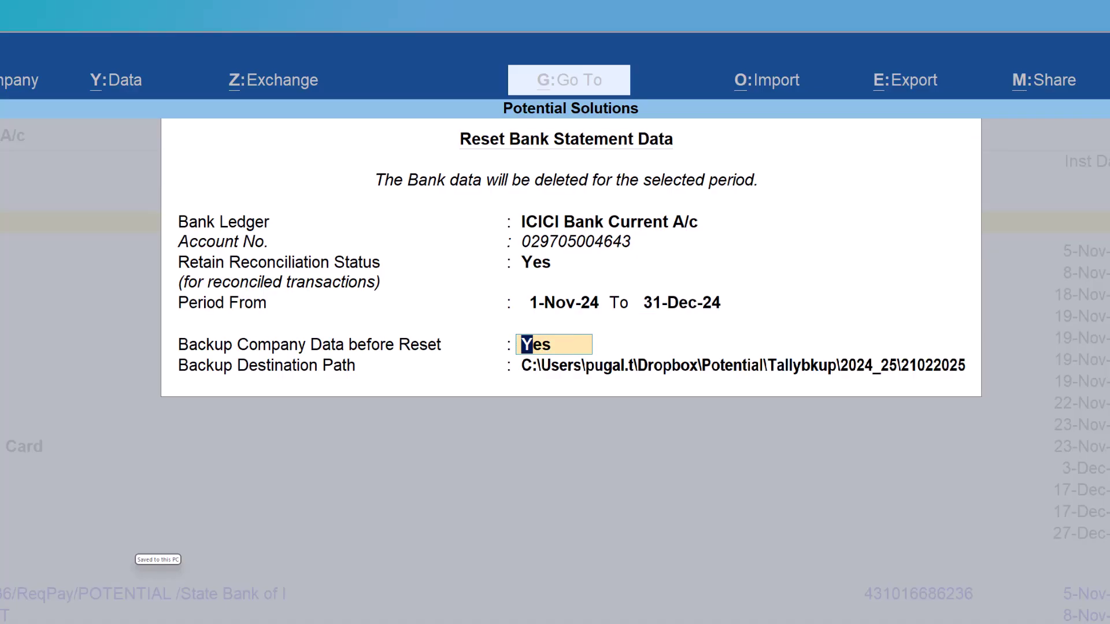
{"action": "type", "text": "n"}
{"action": "key", "text": "Return"}
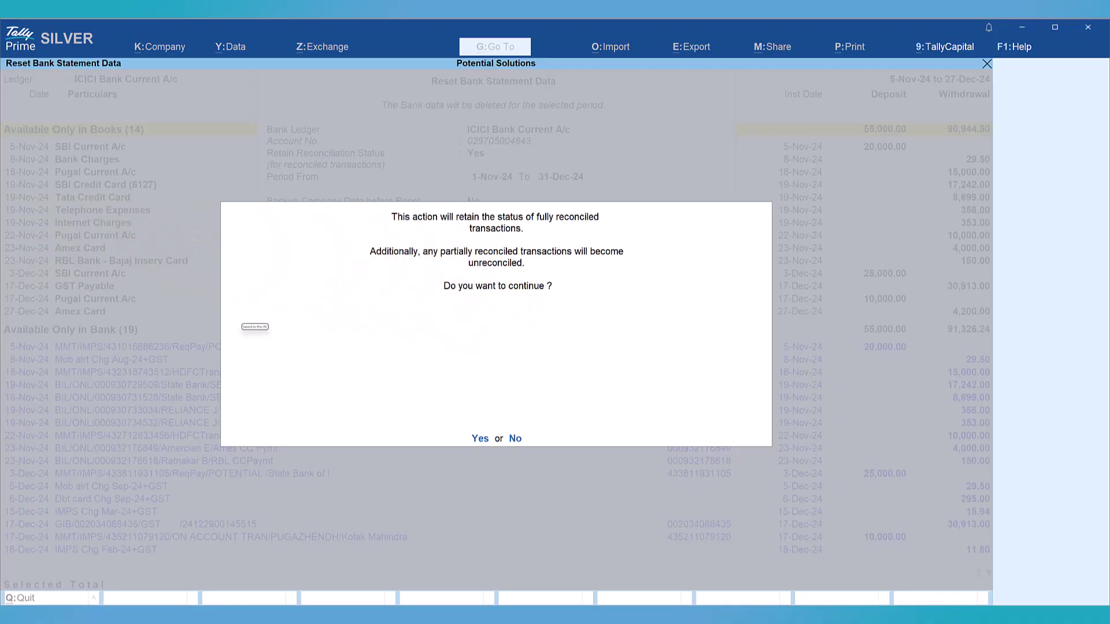
Confirm the reset of the ICICI bank statement data and dismiss the success message
{"action": "key", "text": "y"}
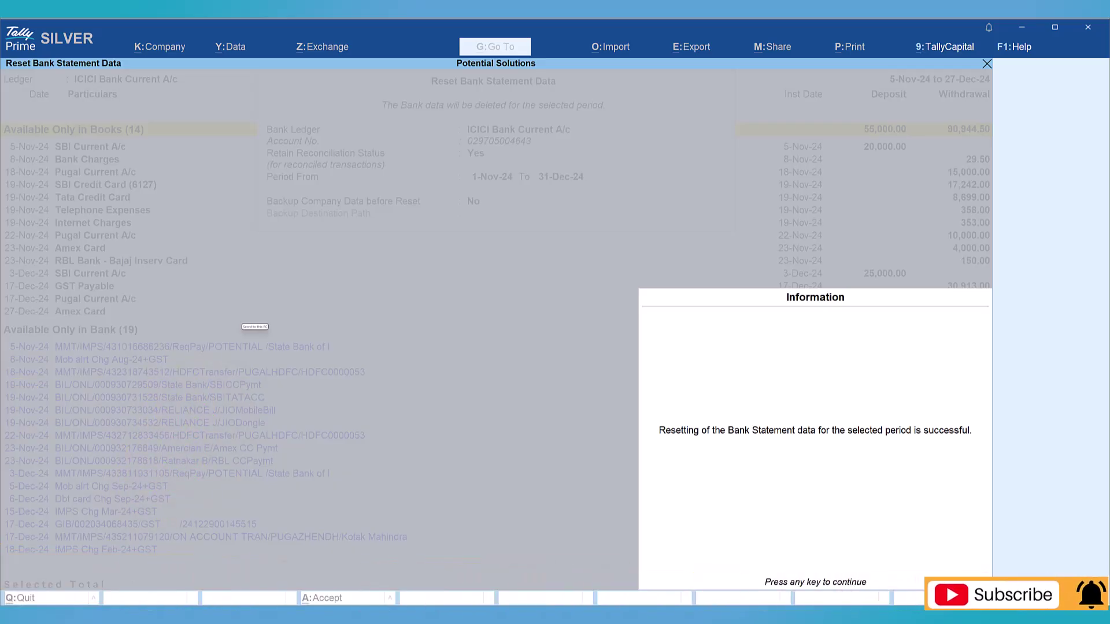
{"action": "key", "text": "Return"}
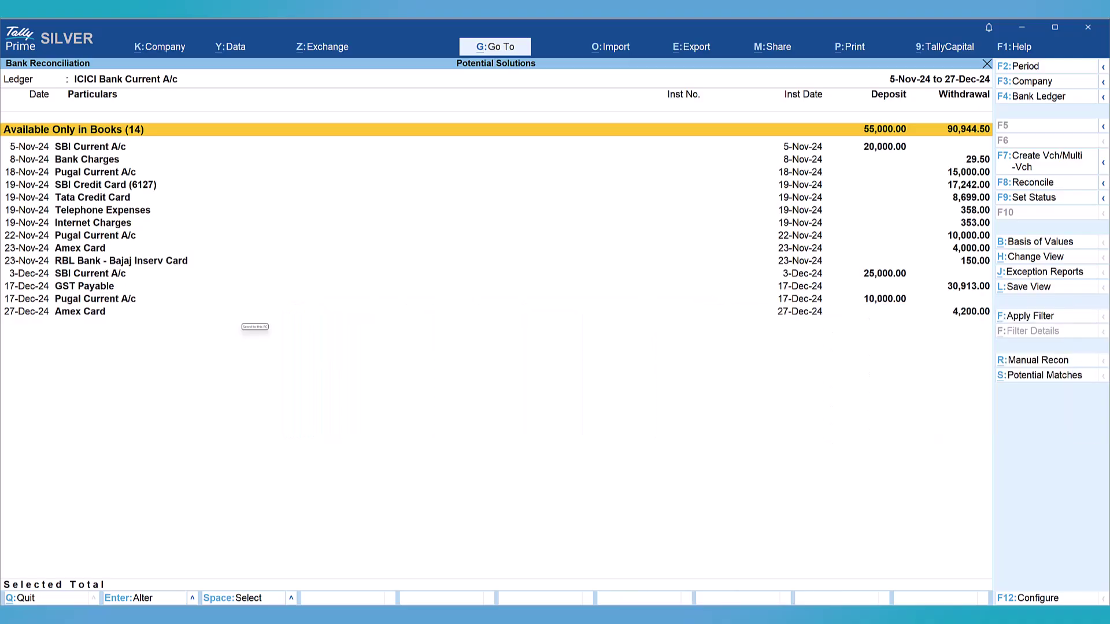
Start a Bank Statement import for ICICI Bank Current A/c from D:\BankStmt, supported files, then bring up the BankStmt folder
{"action": "key", "text": "Escape"}
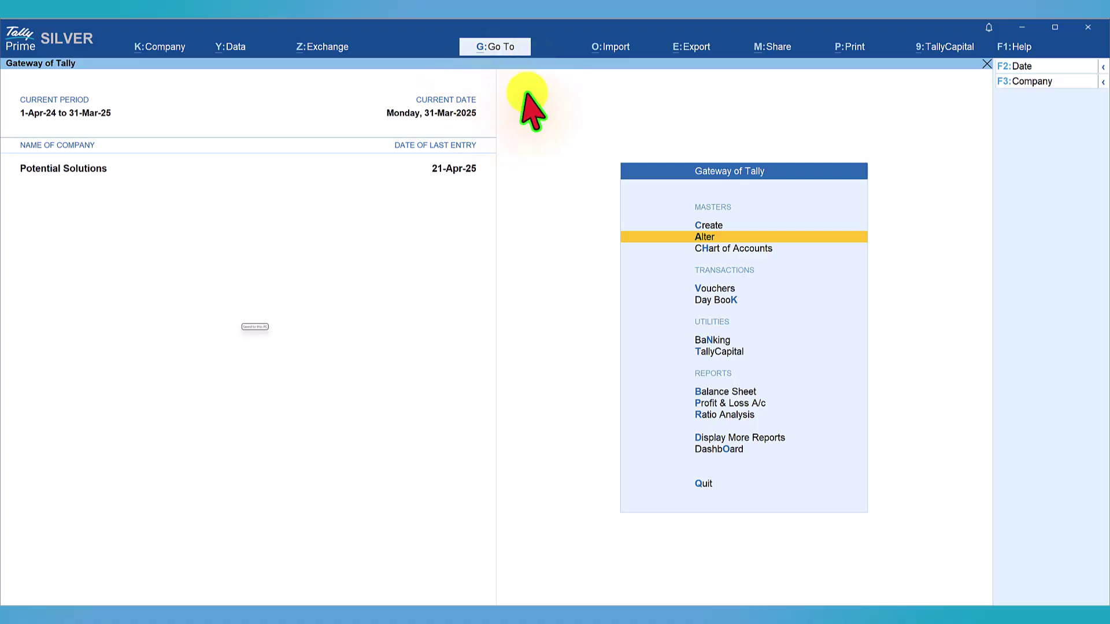
{"action": "left_click", "coordinate": [610, 48]}
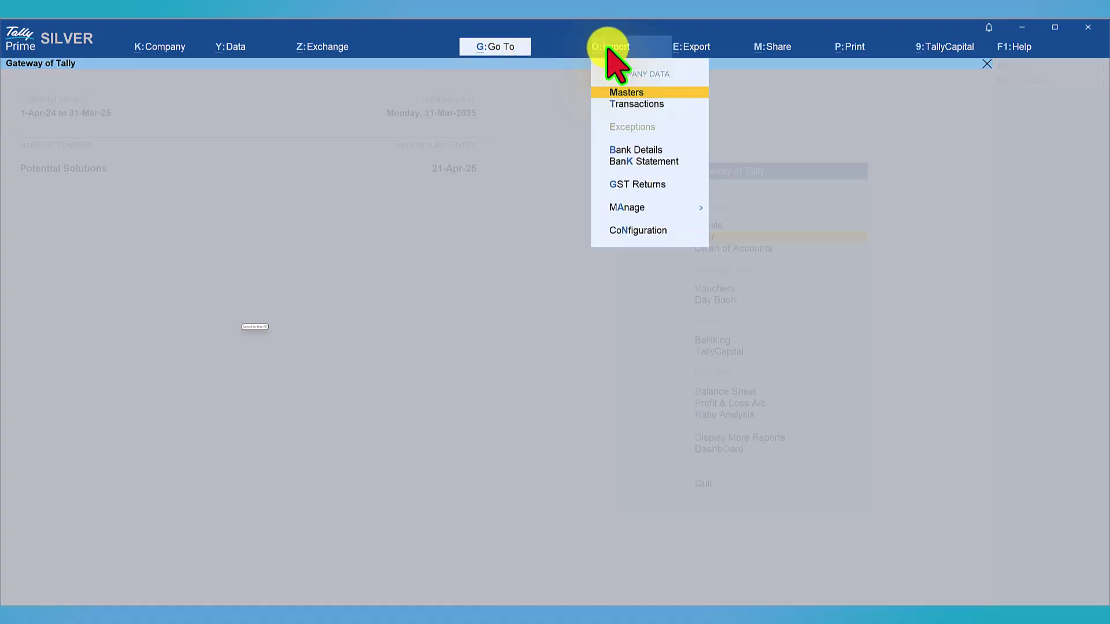
{"action": "left_click", "coordinate": [626, 162]}
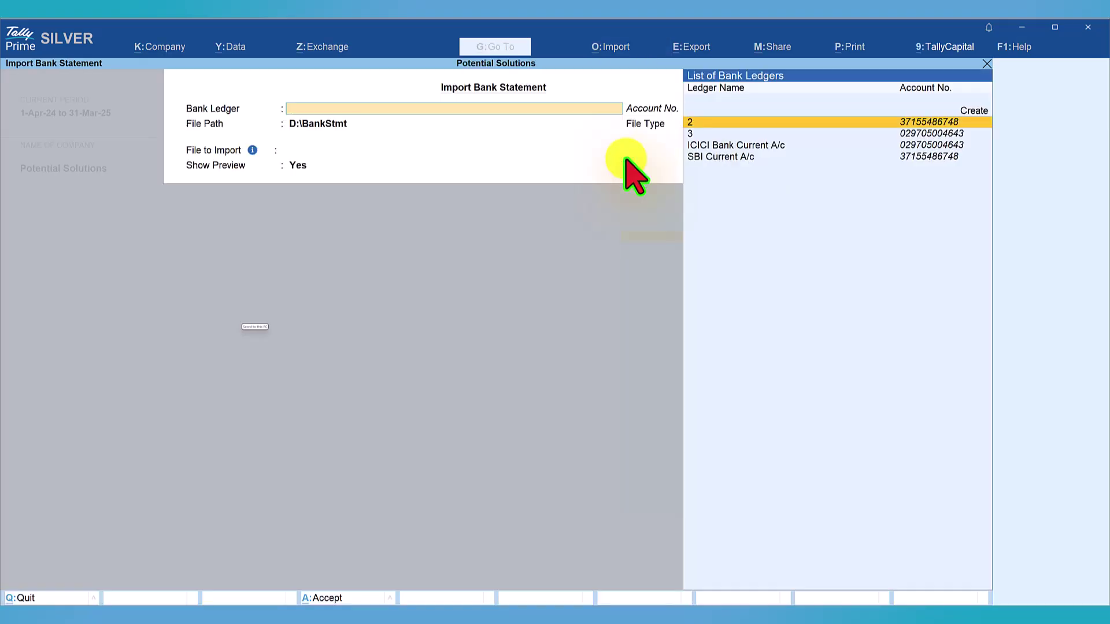
{"action": "key", "text": "Down"}
{"action": "key", "text": "Down"}
{"action": "key", "text": "Return"}
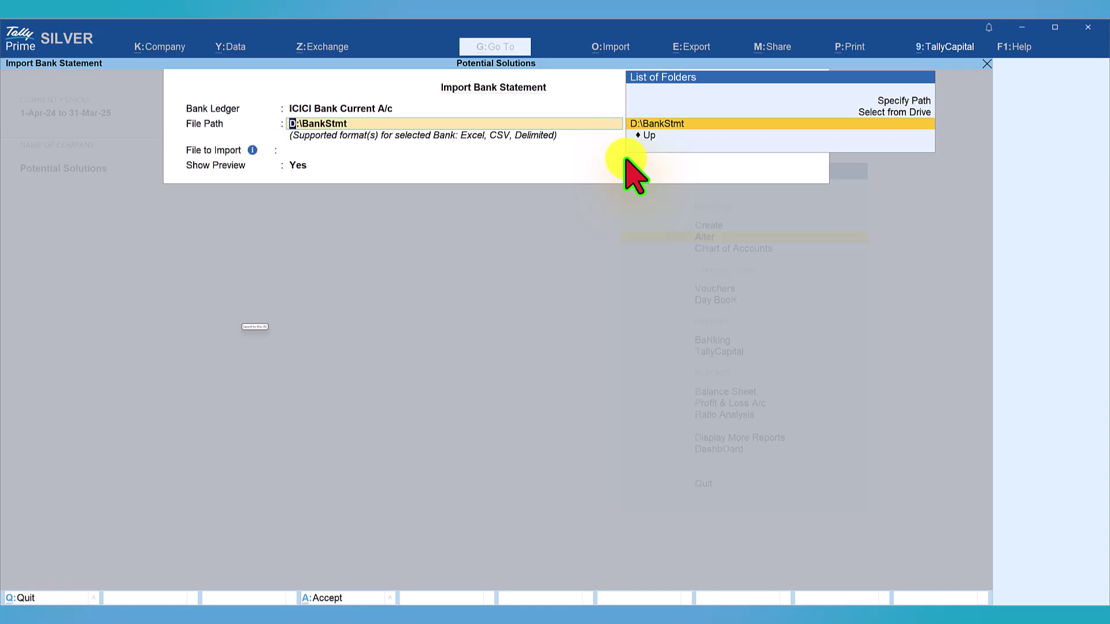
{"action": "key", "text": "Return"}
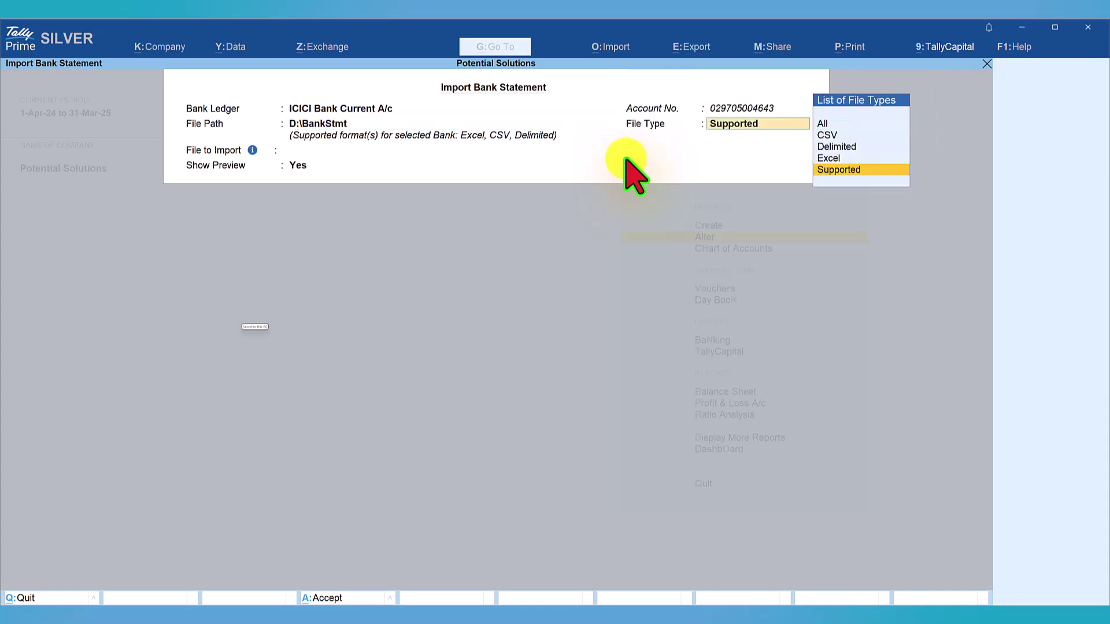
{"action": "key", "text": "Return"}
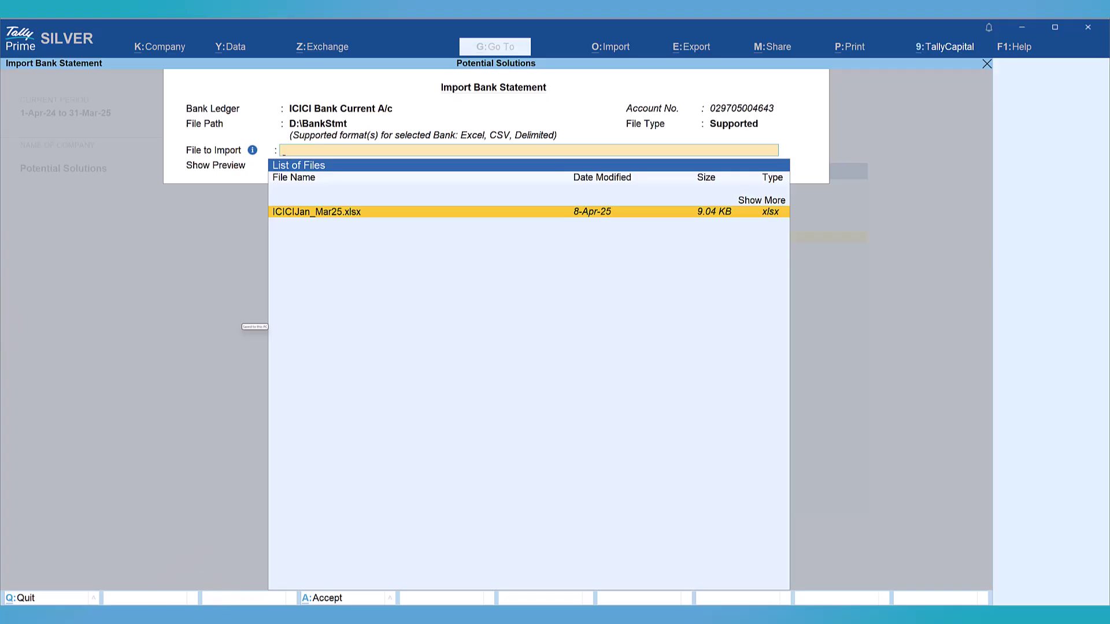
{"action": "left_click", "coordinate": [248, 448]}
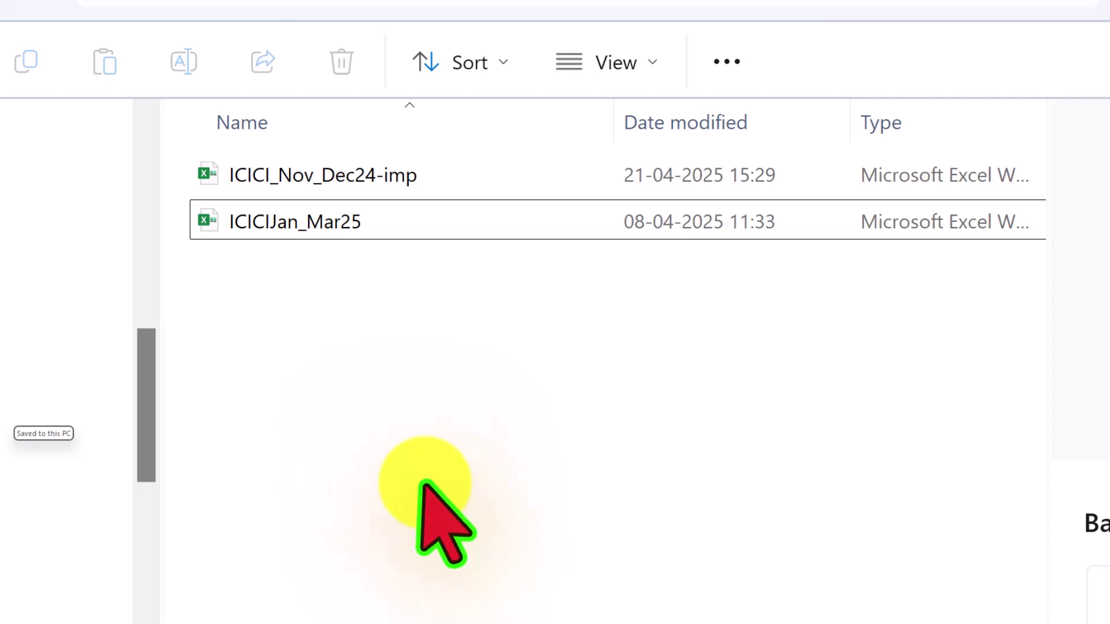
Rename ICICI_Nov_Dec24-imp to ICICI_Nov_Dec24 by removing the '-imp' suffix
{"action": "right_click", "coordinate": [386, 173]}
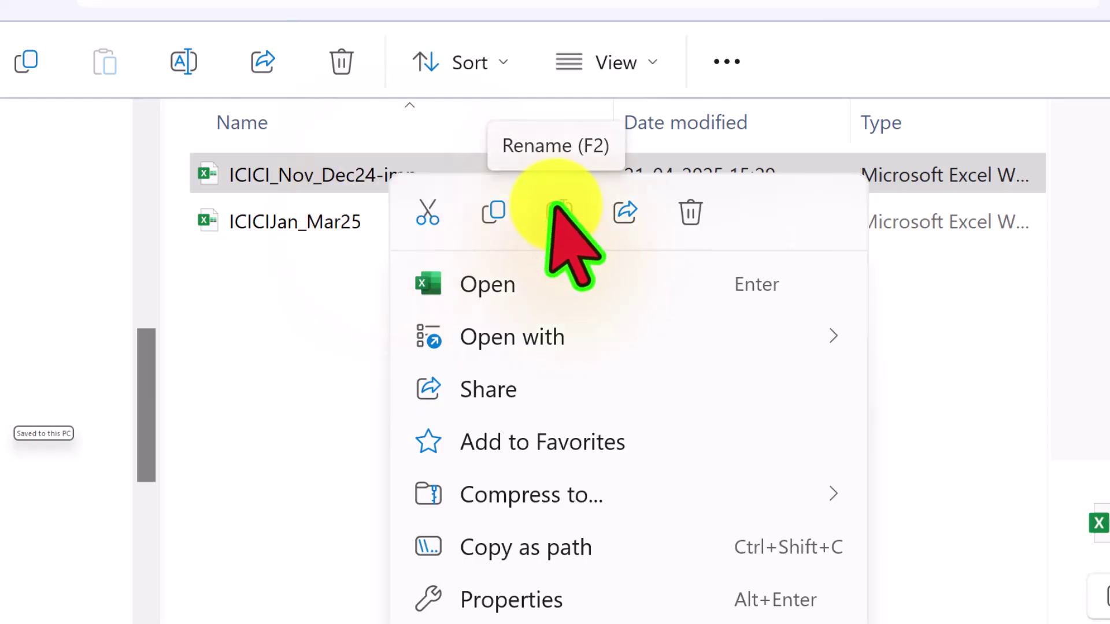
{"action": "left_click", "coordinate": [552, 210]}
{"action": "key", "text": "End"}
{"action": "key", "text": "BackSpace"}
{"action": "key", "text": "BackSpace"}
{"action": "key", "text": "BackSpace"}
{"action": "key", "text": "BackSpace"}
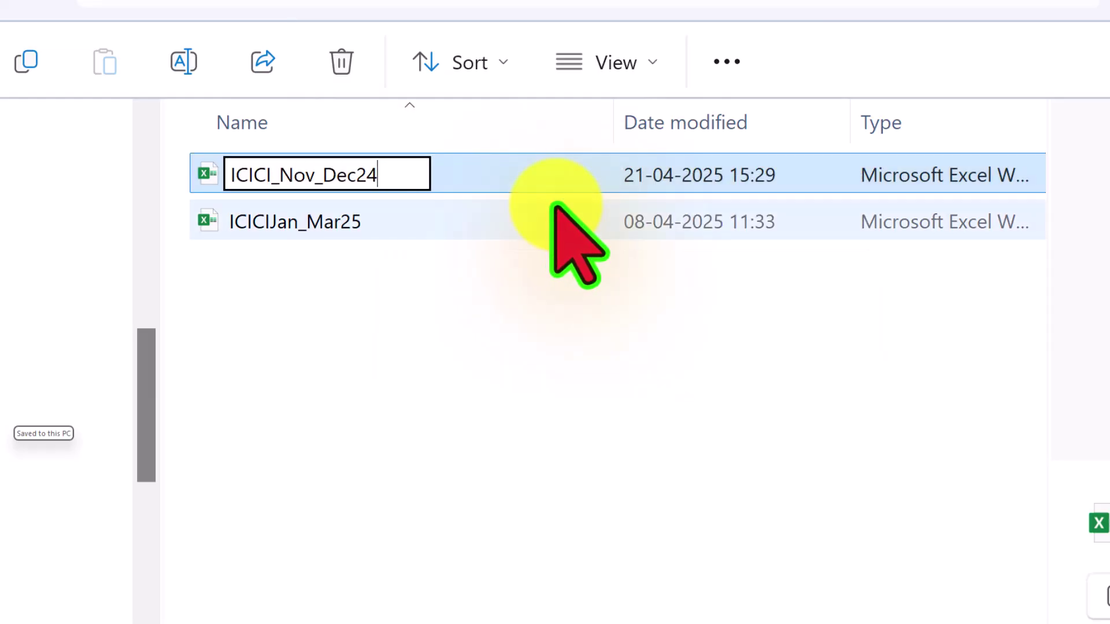
{"action": "left_click", "coordinate": [467, 444]}
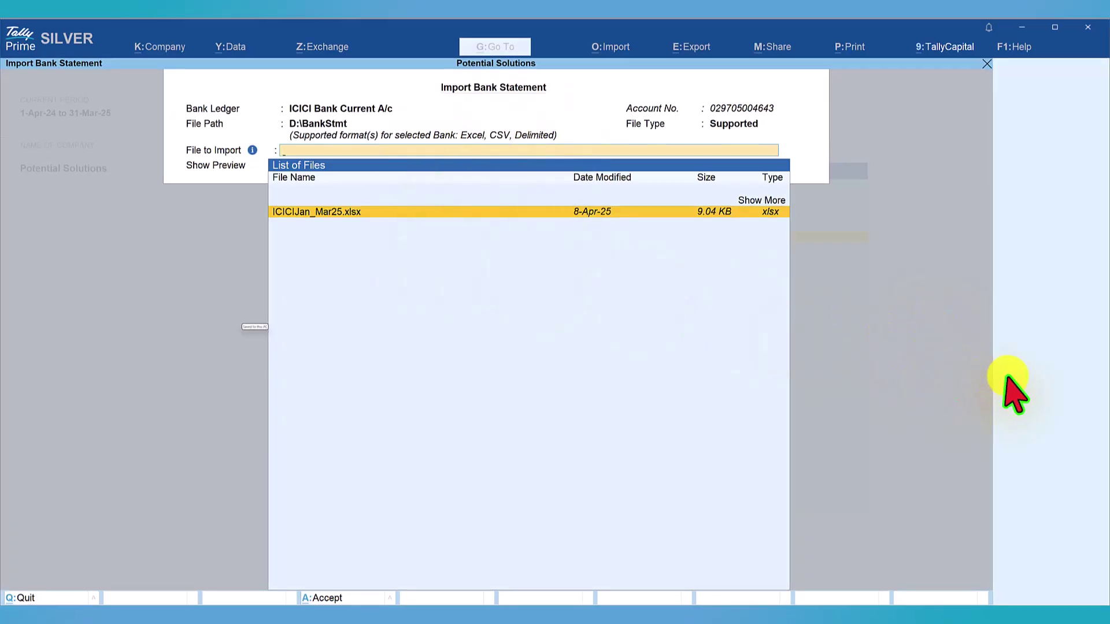
Quit the import screen and restart the ICICI Bank Current A/c statement import from D:\BankStmt with supported files
{"action": "key", "text": "Escape"}
{"action": "key", "text": "Escape"}
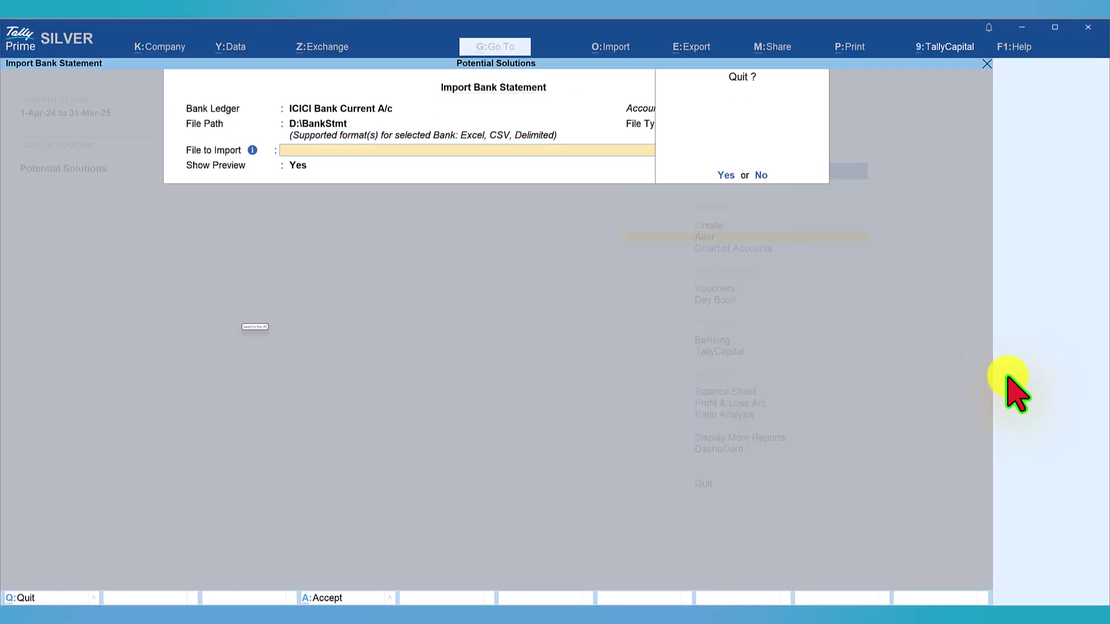
{"action": "key", "text": "y"}
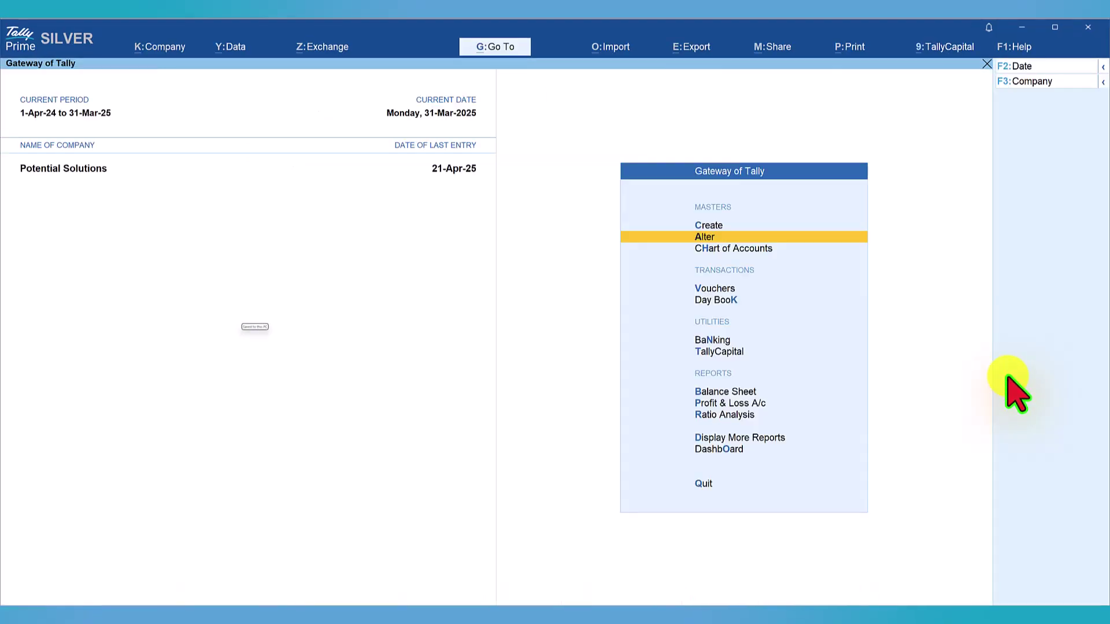
{"action": "left_click", "coordinate": [611, 50]}
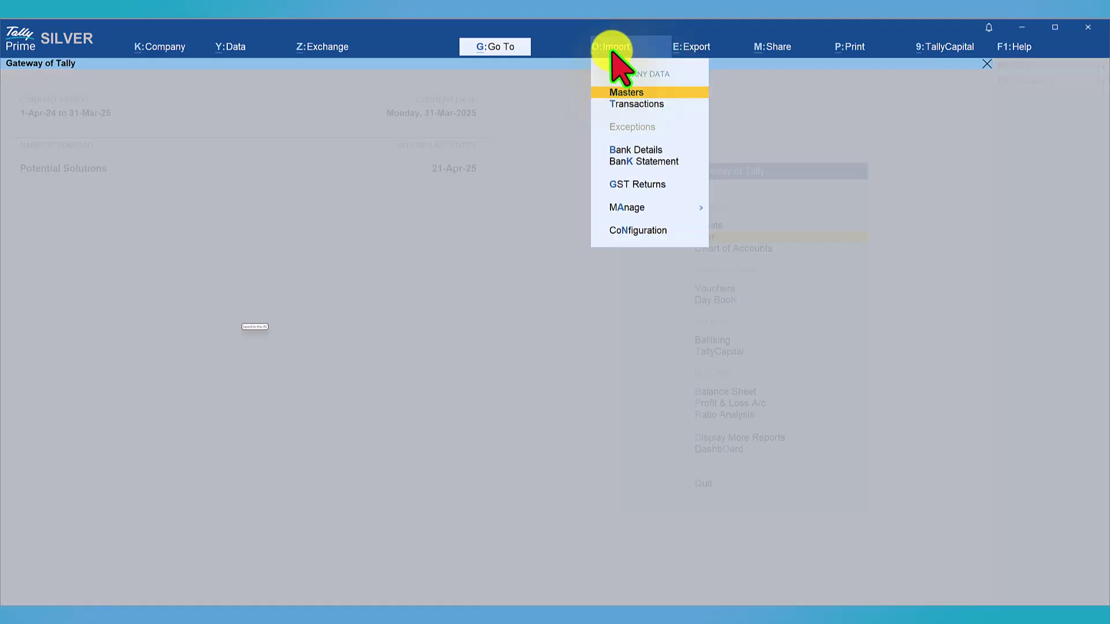
{"action": "left_click", "coordinate": [632, 162]}
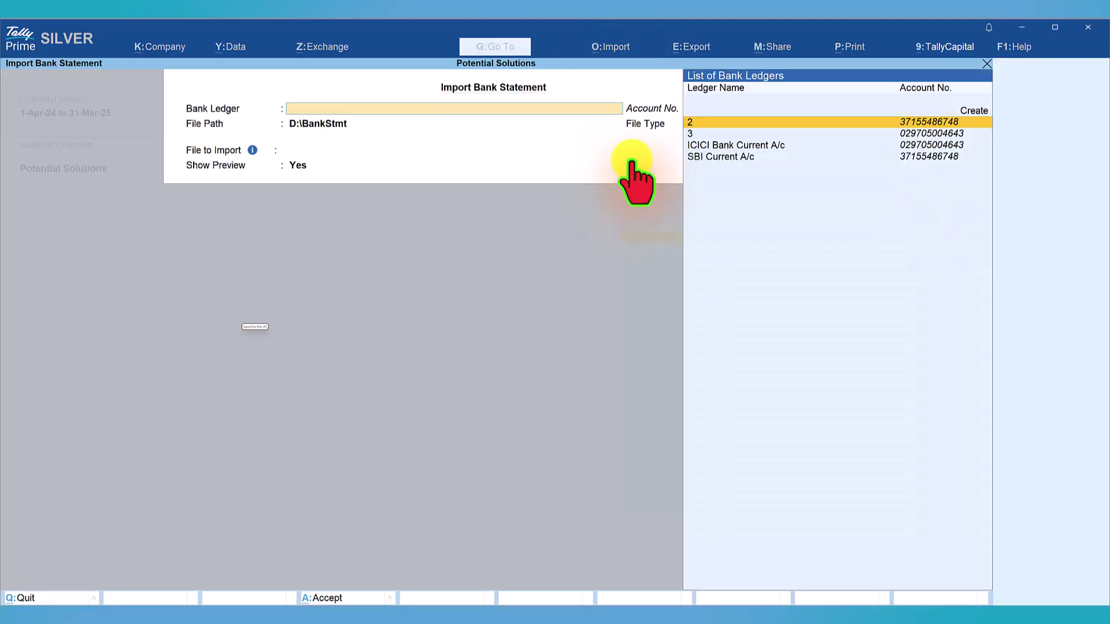
{"action": "key", "text": "Down"}
{"action": "key", "text": "Down"}
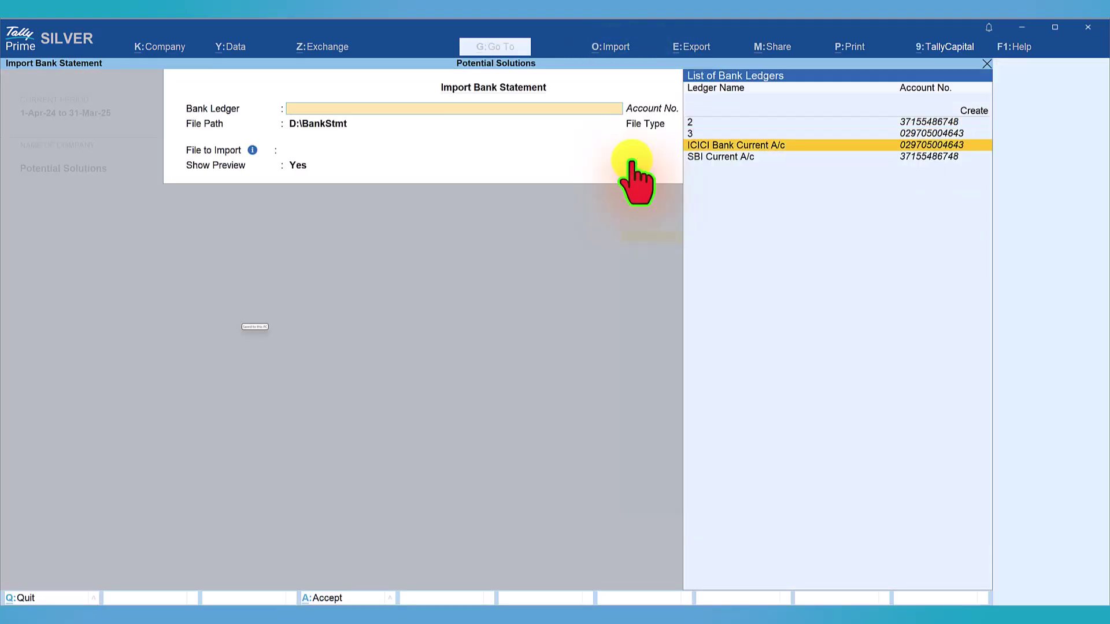
{"action": "key", "text": "Return"}
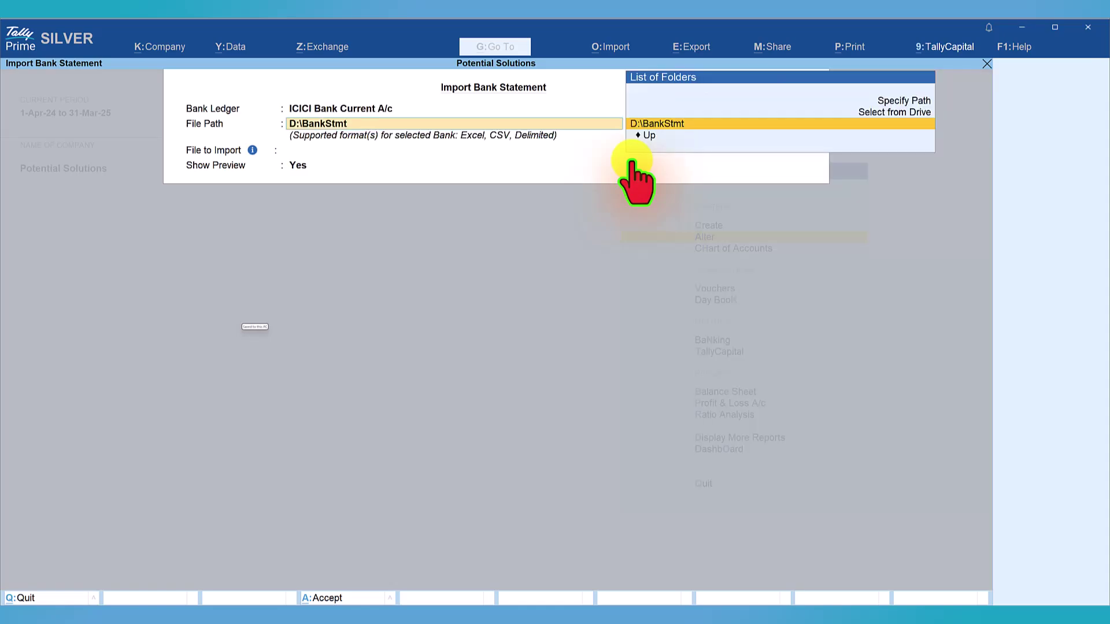
{"action": "key", "text": "Return"}
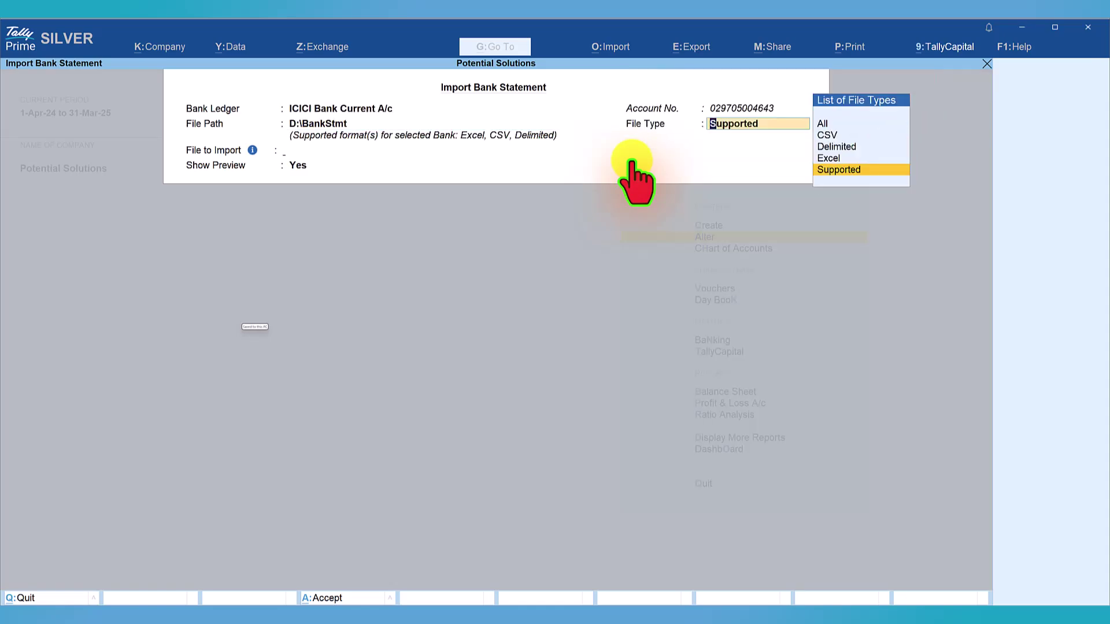
{"action": "key", "text": "Return"}
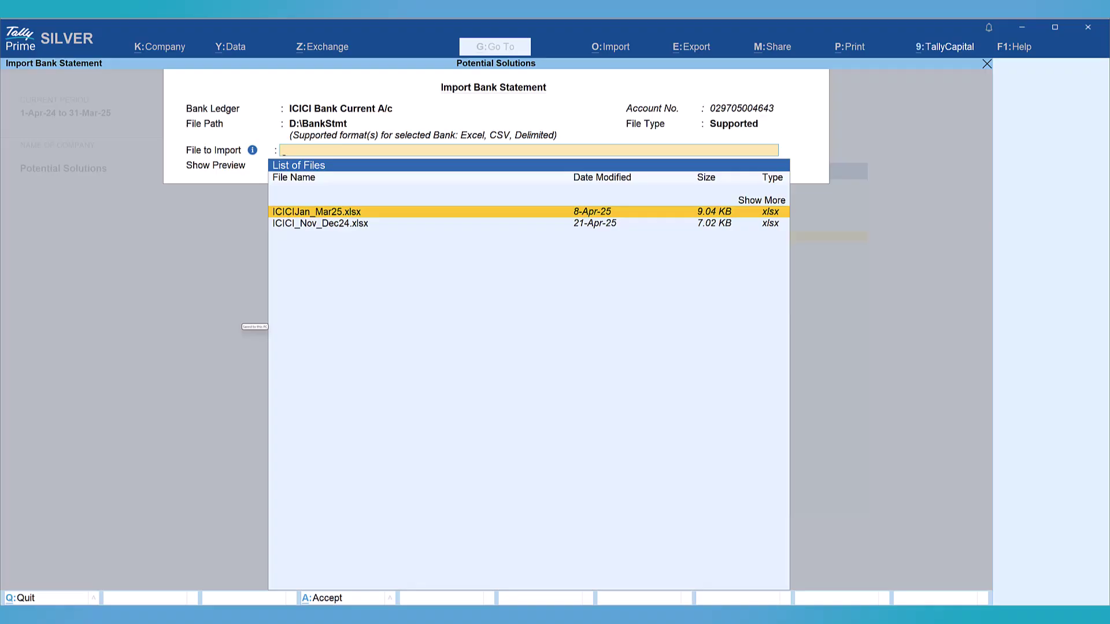
Highlight ICICI_Nov_Dec24.xlsx in the List of Files
{"action": "key", "text": "Down"}
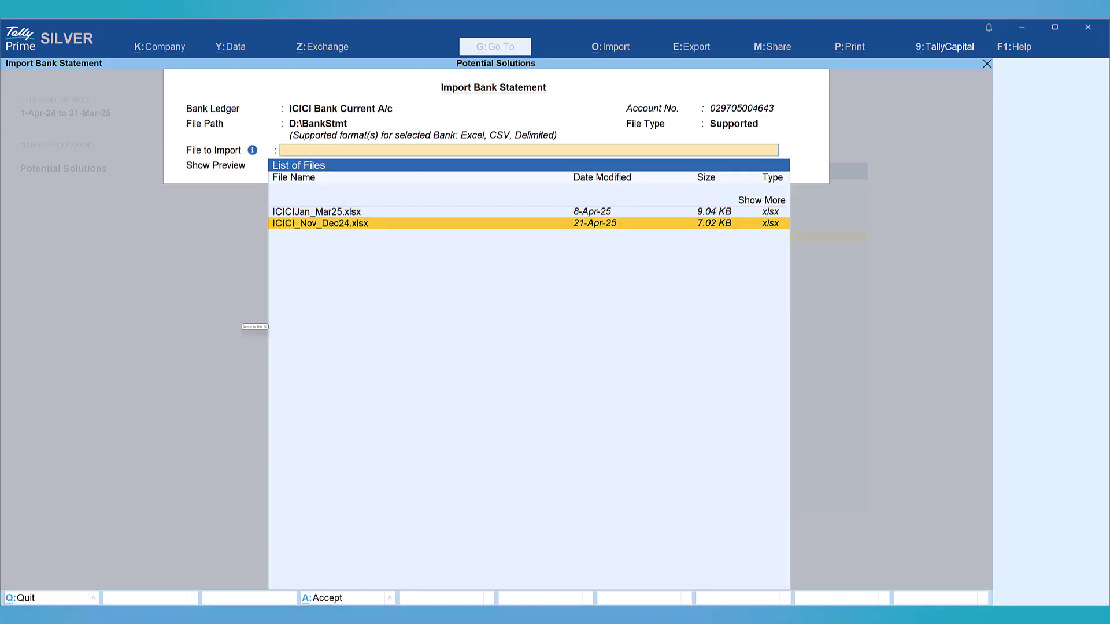